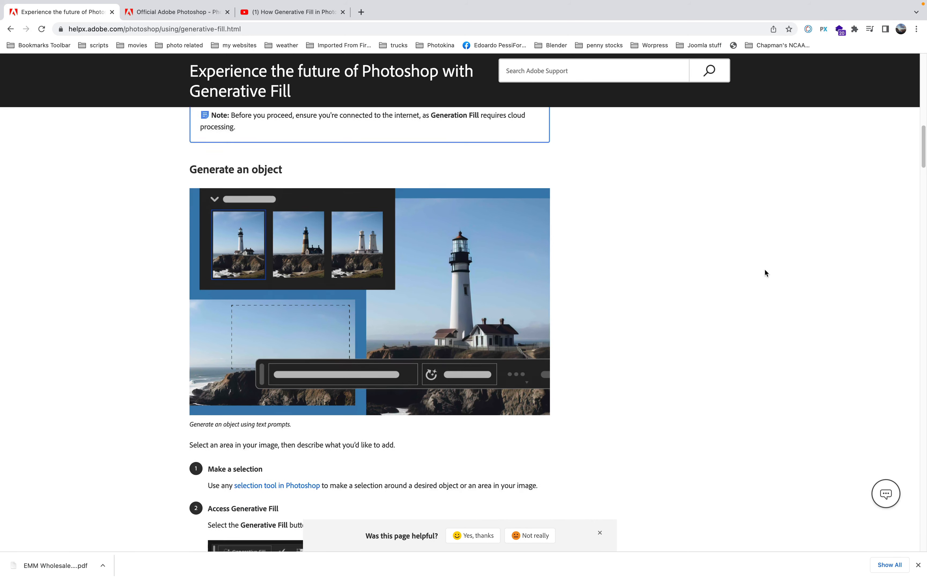
Read the Generative Fill help page from generating an object through removing objects, benefits and tips to the questions section
scroll(764, 270, "down", 5)
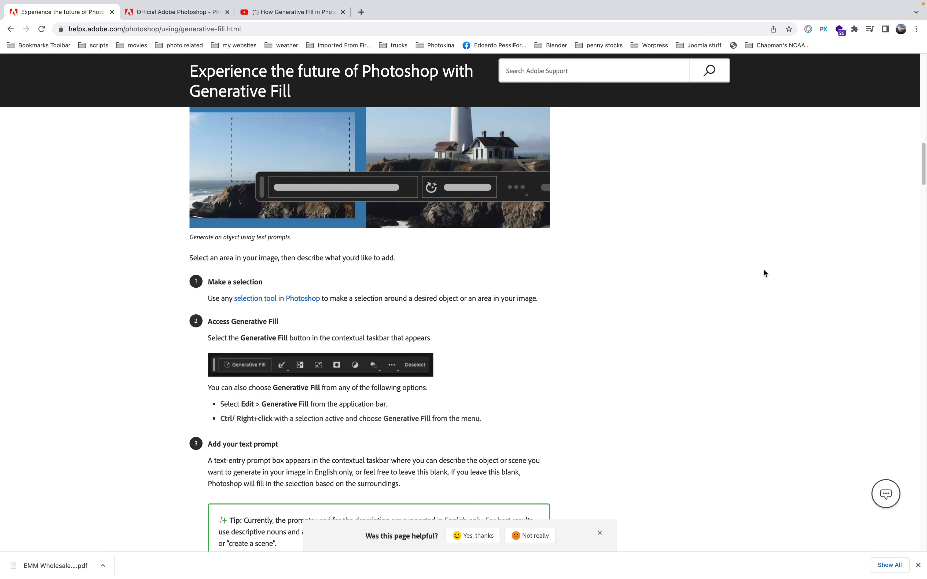
scroll(764, 272, "down", 5)
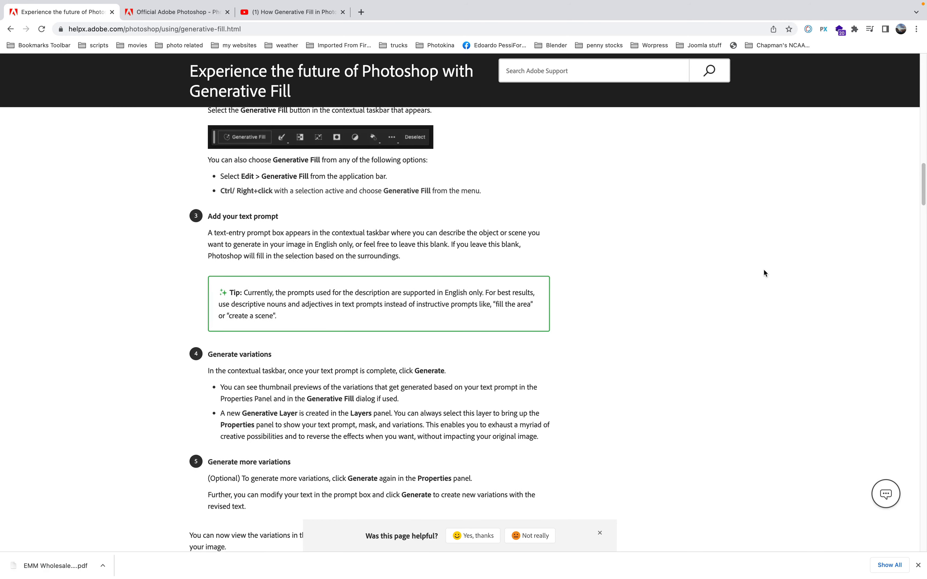
scroll(763, 273, "down", 5)
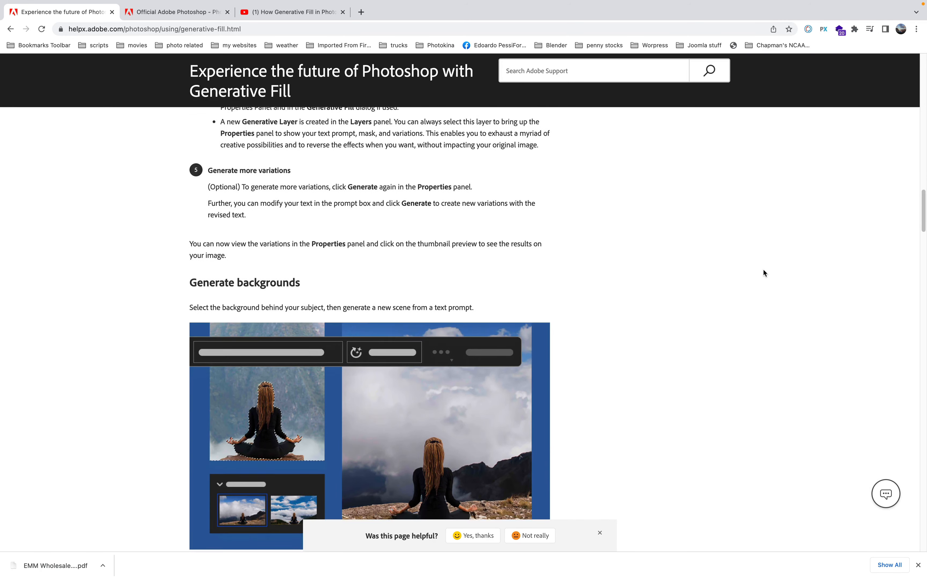
scroll(763, 270, "down", 7)
scroll(760, 269, "down", 7)
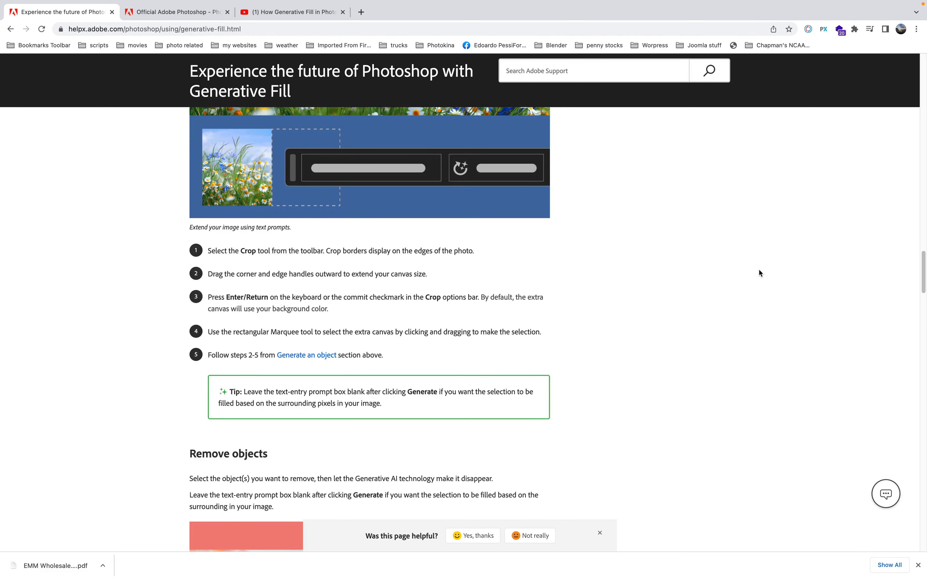
scroll(760, 272, "down", 5)
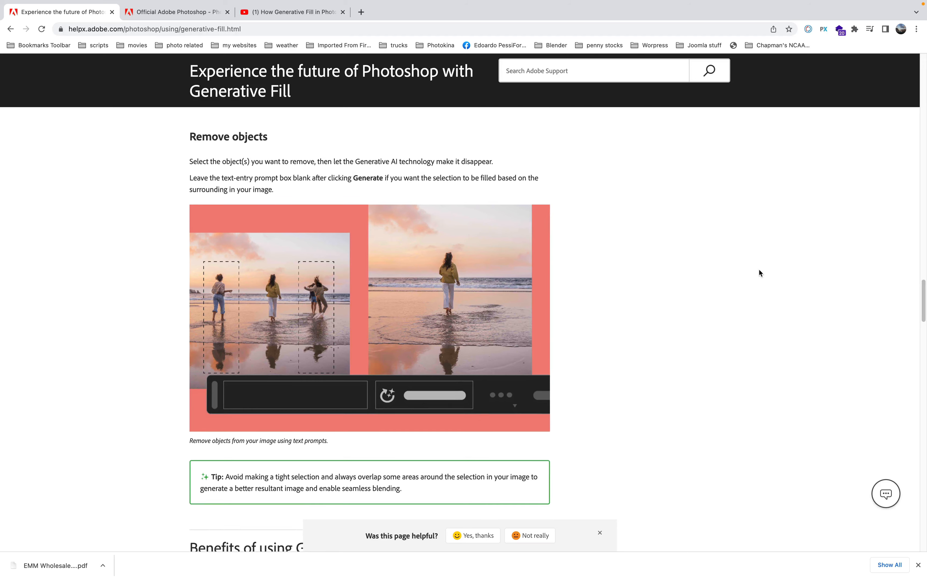
scroll(758, 270, "down", 6)
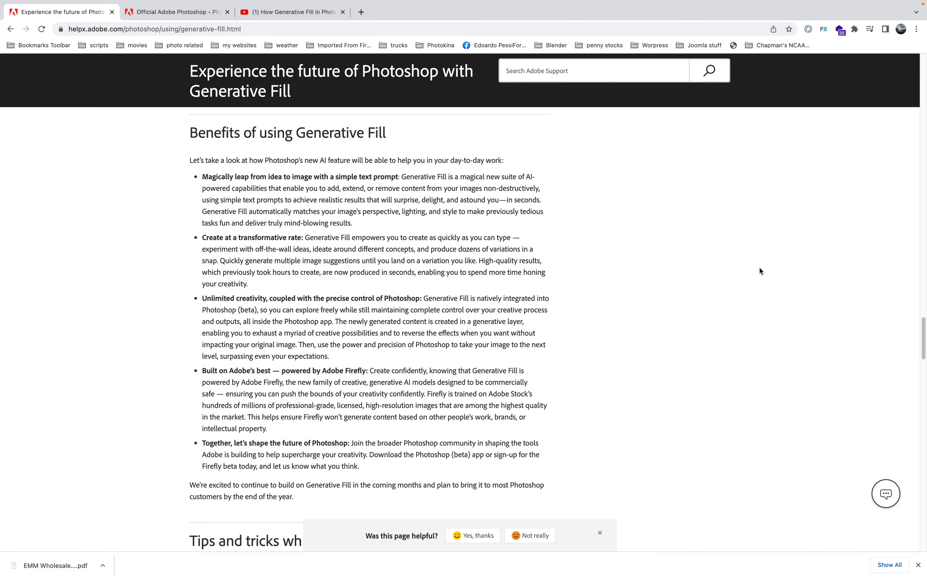
scroll(759, 270, "down", 3)
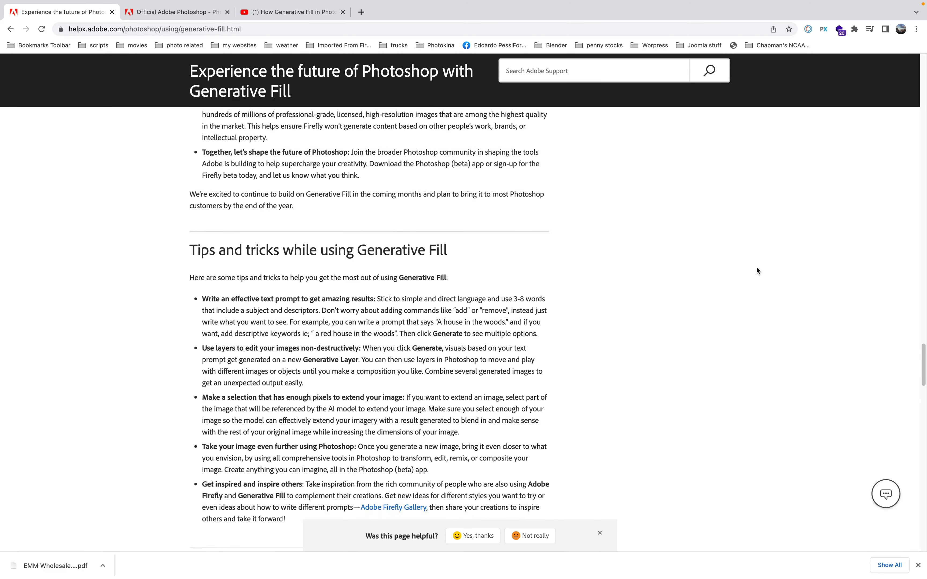
scroll(756, 267, "down", 6)
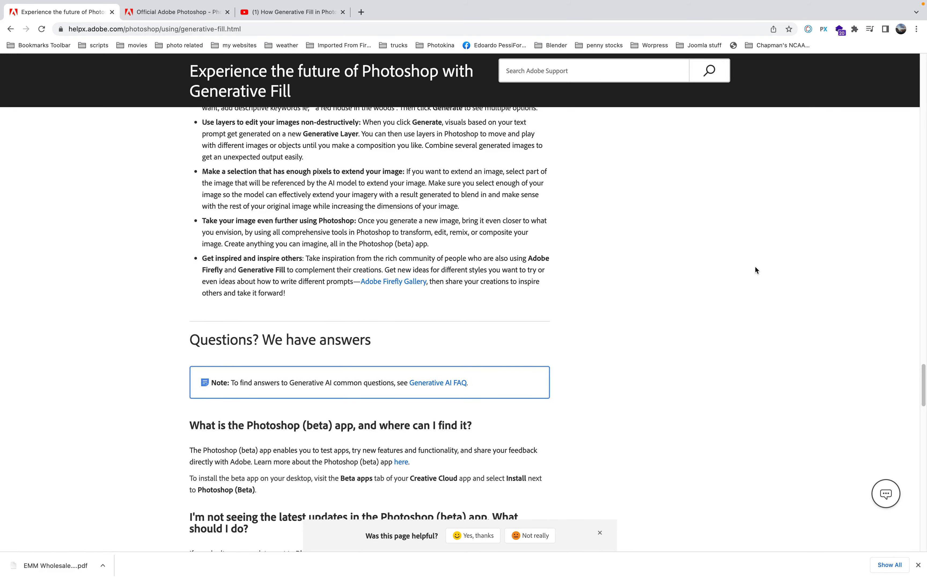
scroll(755, 270, "down", 5)
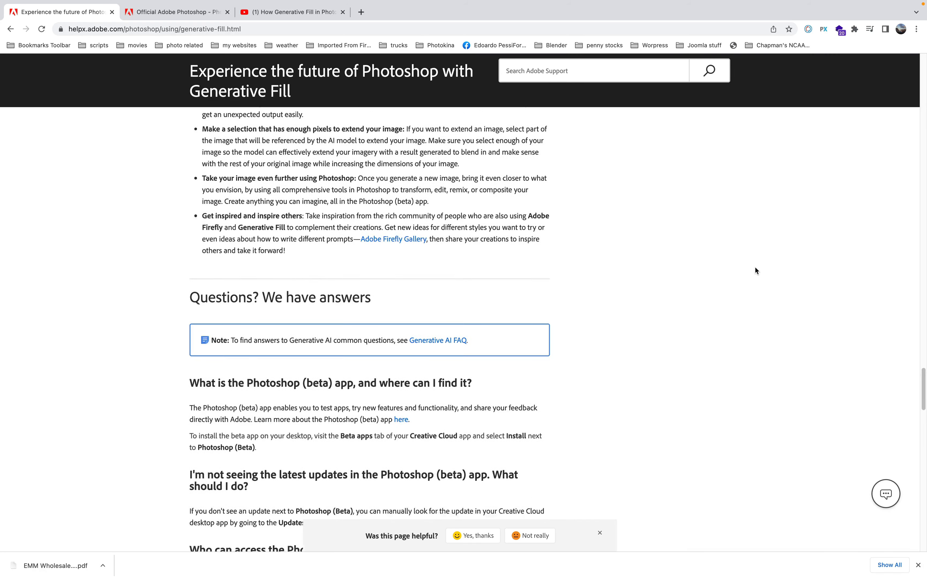
scroll(753, 268, "down", 2)
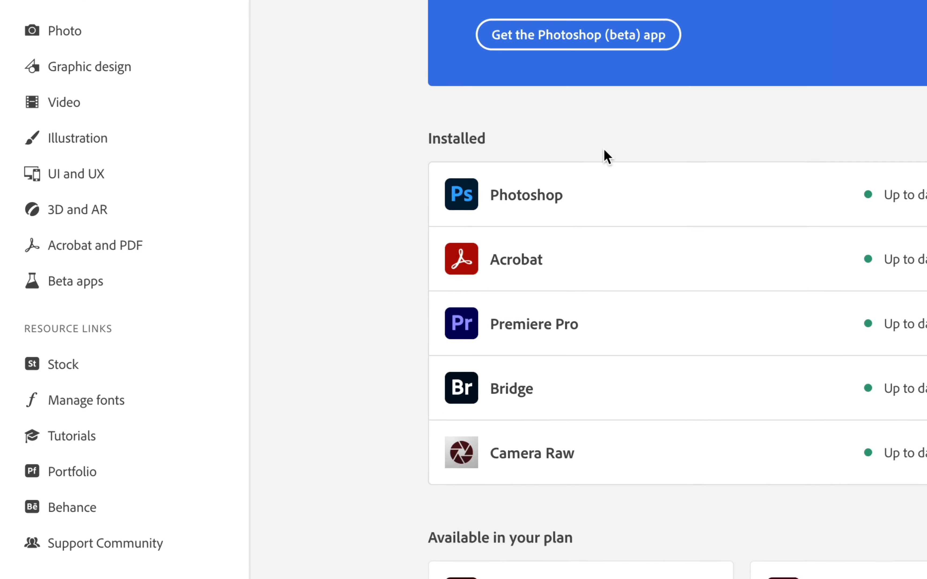
Switch to Creative Cloud and show the beta apps to find Photoshop (Beta)
left_click(70, 285)
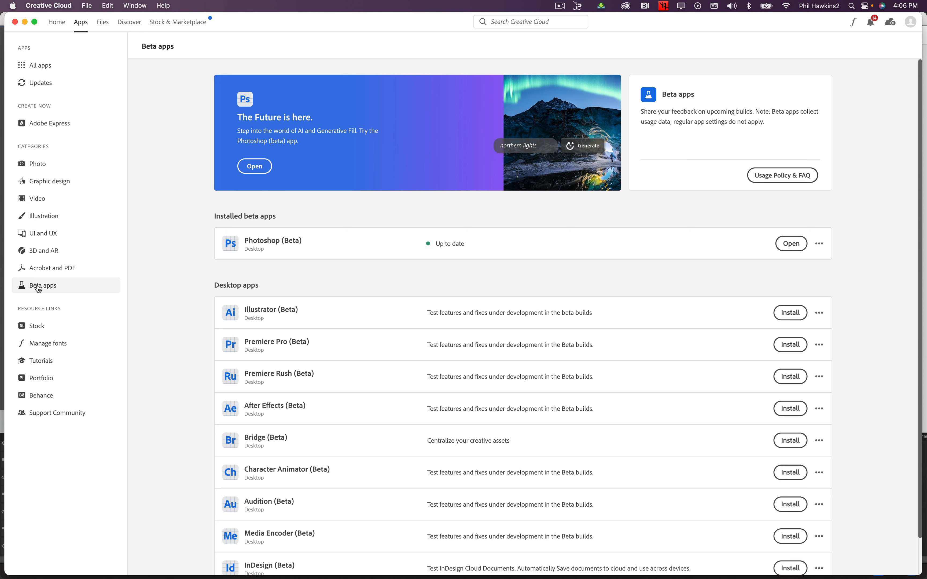
left_click(388, 249)
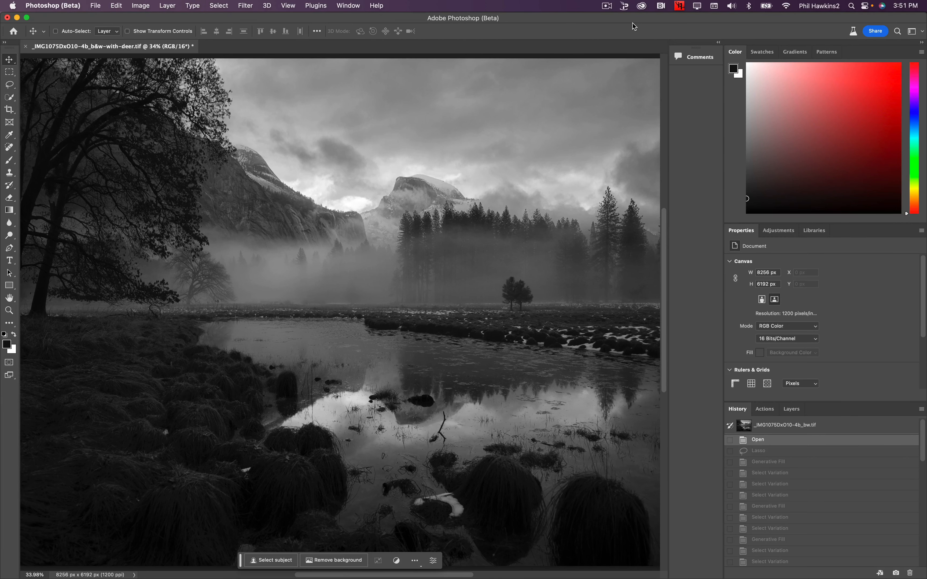
Select a freehand patch of the misty meadow just right of the two small trees with the Lasso tool
key("super+1")
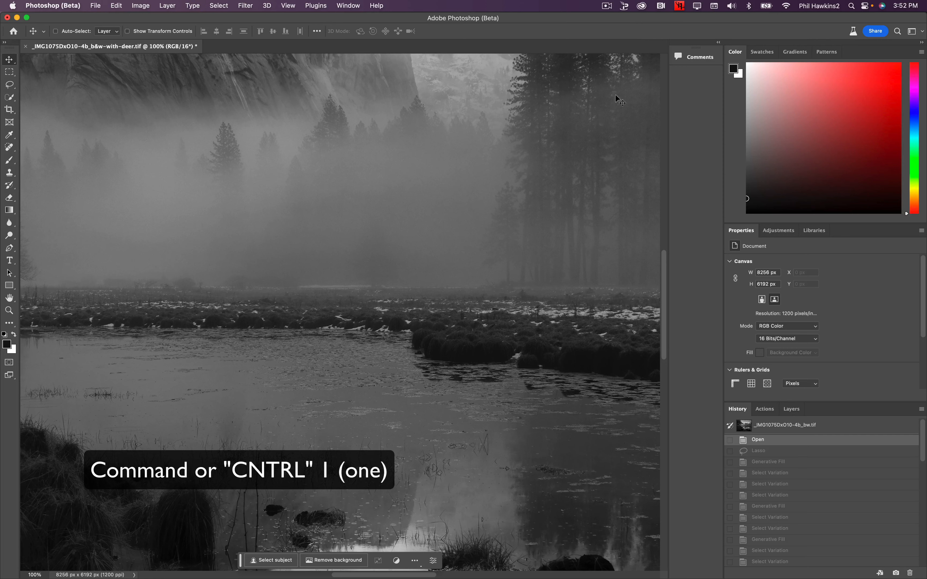
left_click_drag(587, 355, 390, 169)
left_click_drag(517, 157, 397, 360)
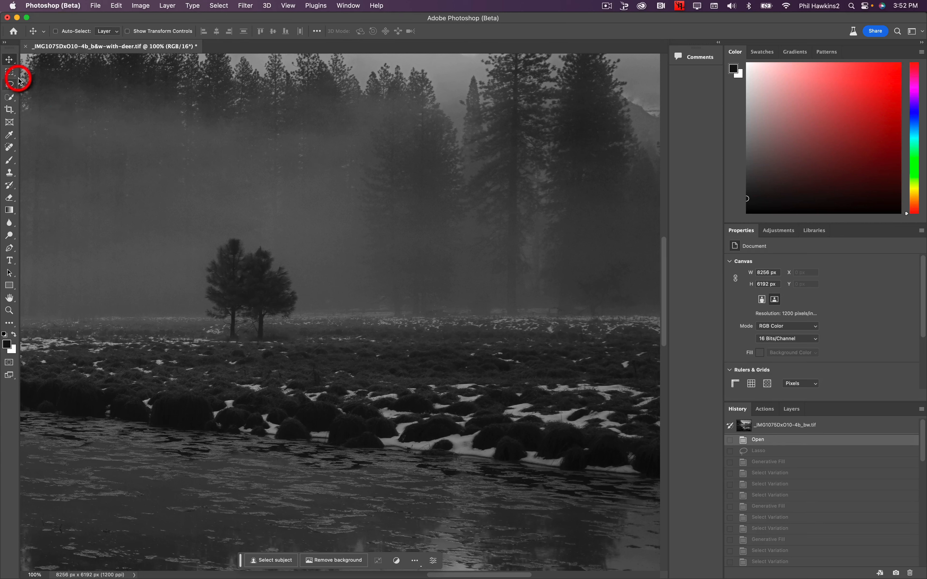
left_click(10, 85)
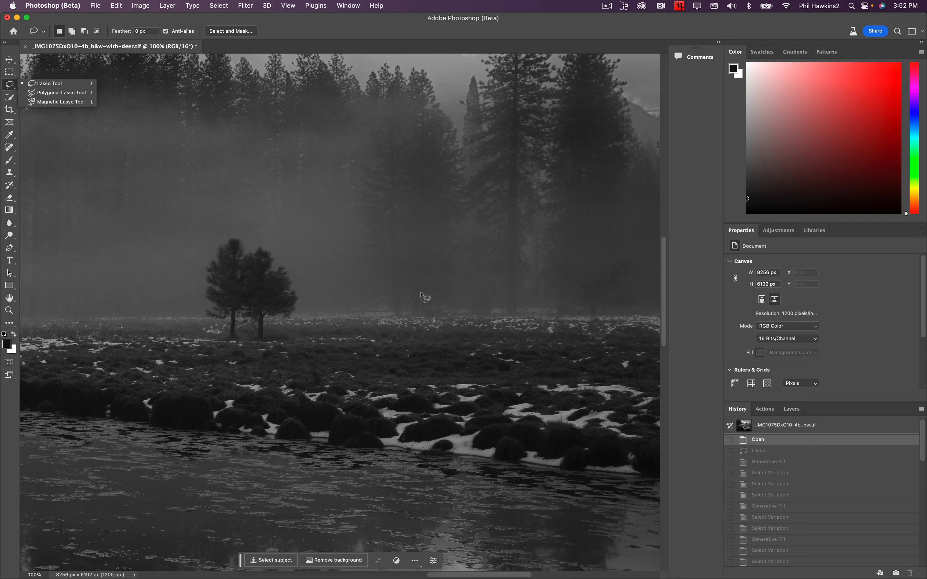
mouse_move(434, 291)
left_mouse_down()
mouse_move(343, 294)
mouse_move(335, 331)
mouse_move(420, 347)
mouse_move(443, 321)
mouse_move(434, 295)
left_mouse_up()
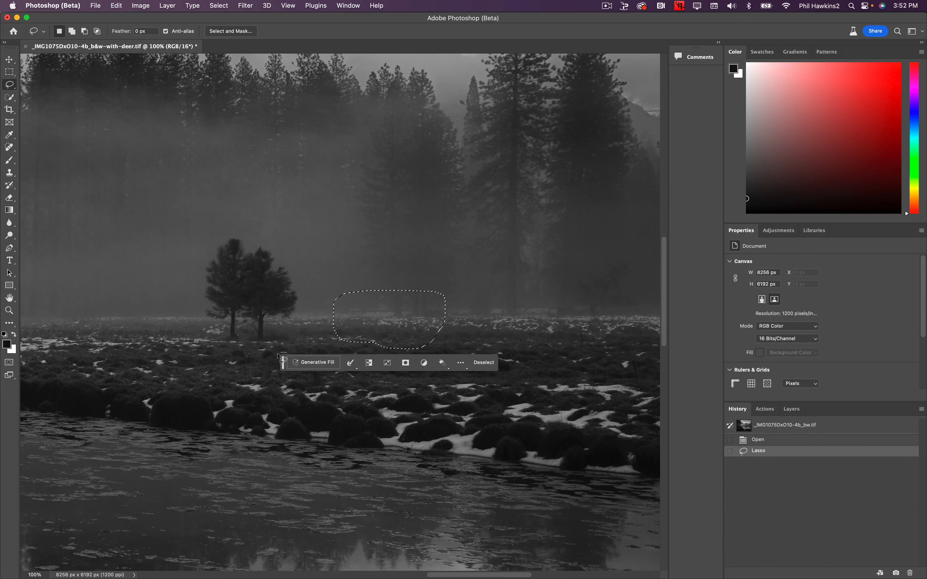
Fill the meadow selection using Generative Fill with the prompt "deer" and move the contextual task bar down over the water
left_click(314, 361)
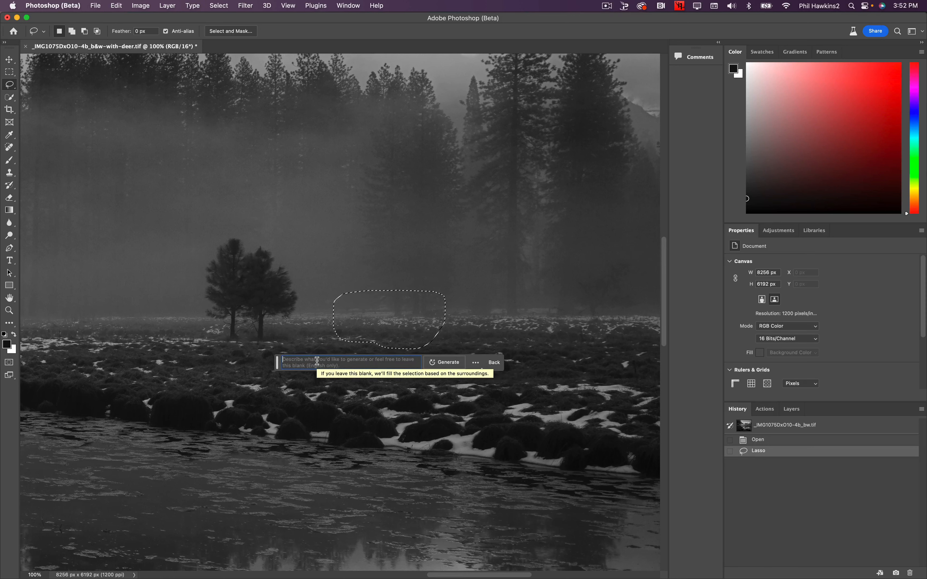
type("deer")
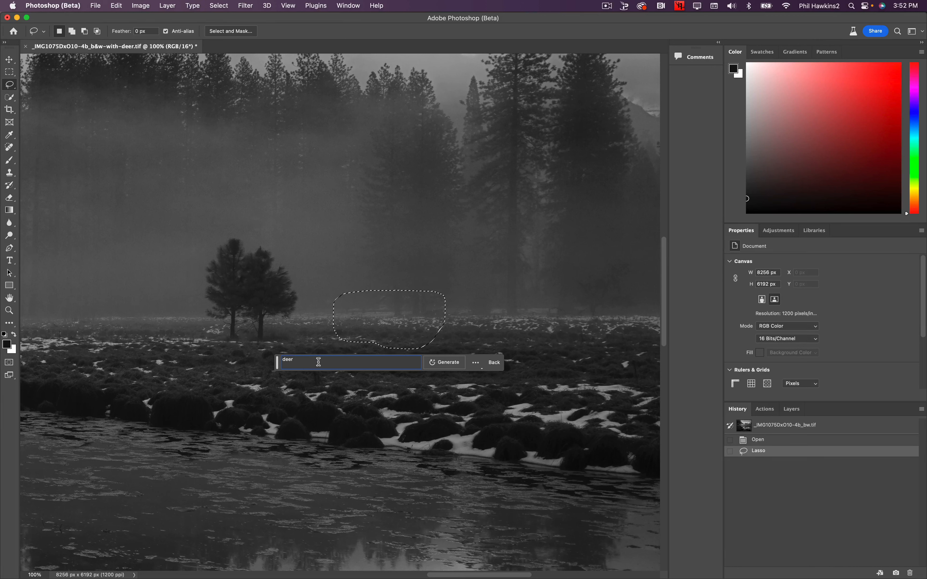
left_click(454, 363)
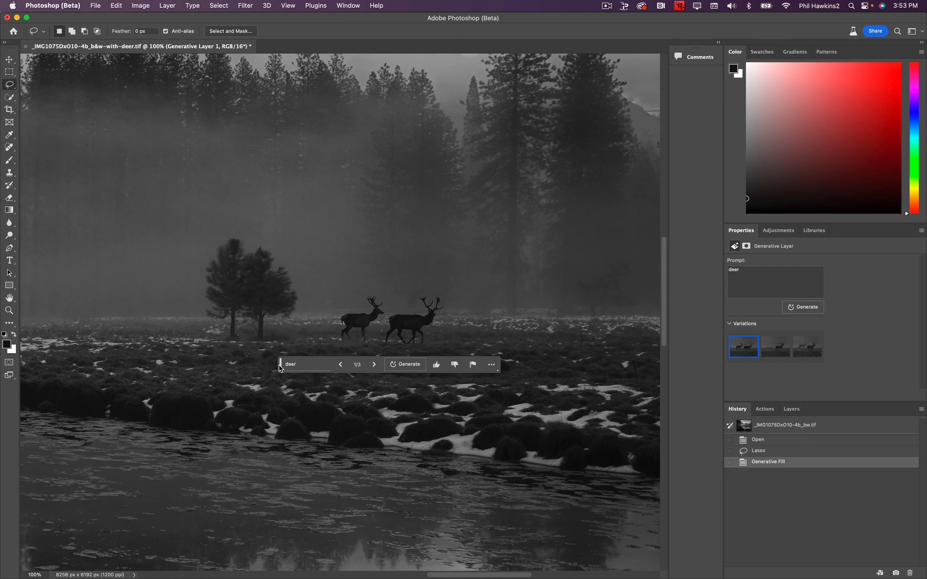
left_click_drag(281, 368, 238, 469)
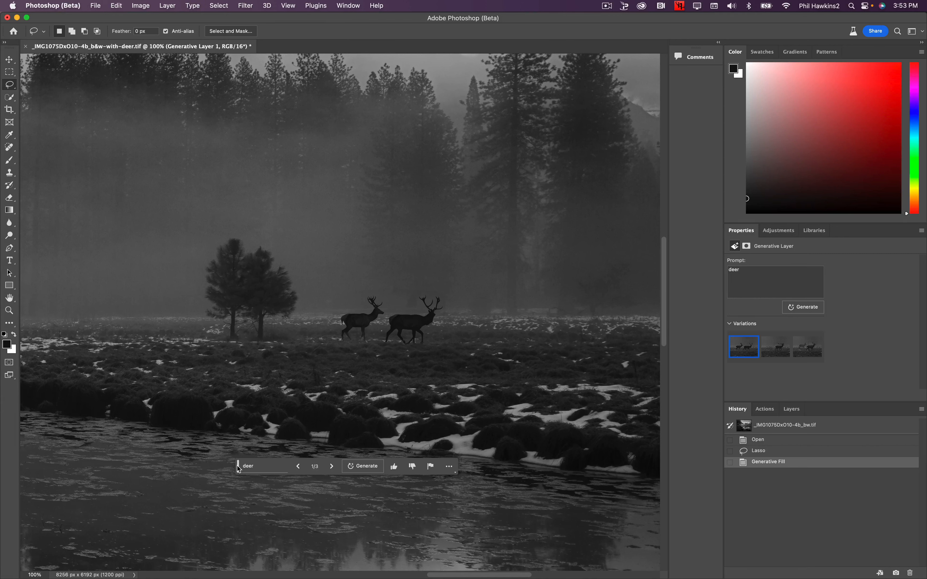
Check the generated deer in the whole photo and at 100%, compare the three variations, and return to the first
key("super+0")
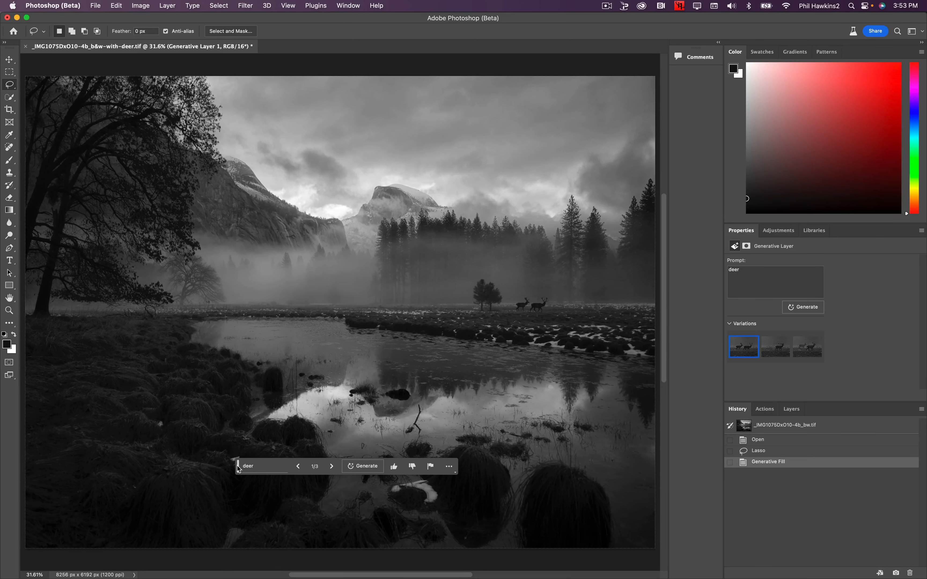
key("super+1")
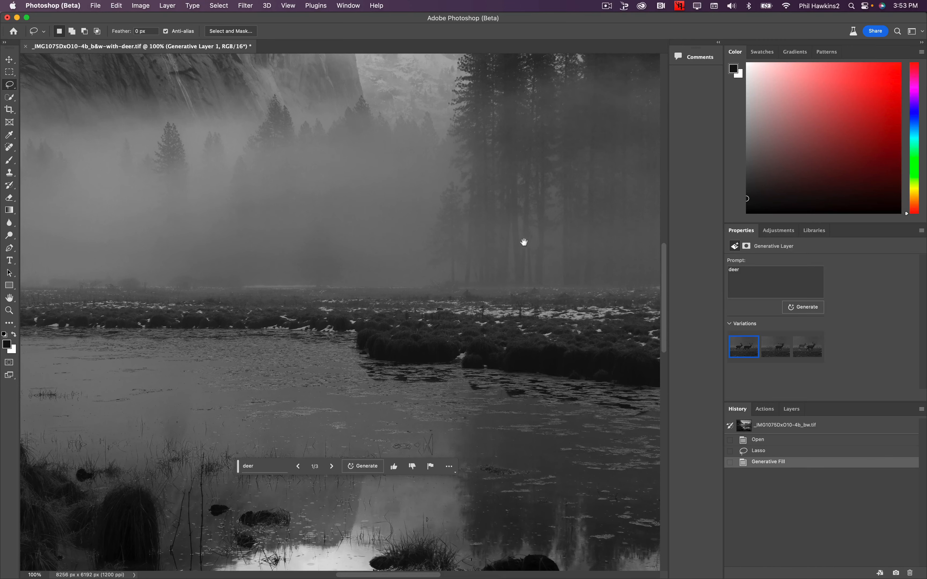
left_click_drag(523, 242, 128, 276)
left_click_drag(325, 238, 130, 238)
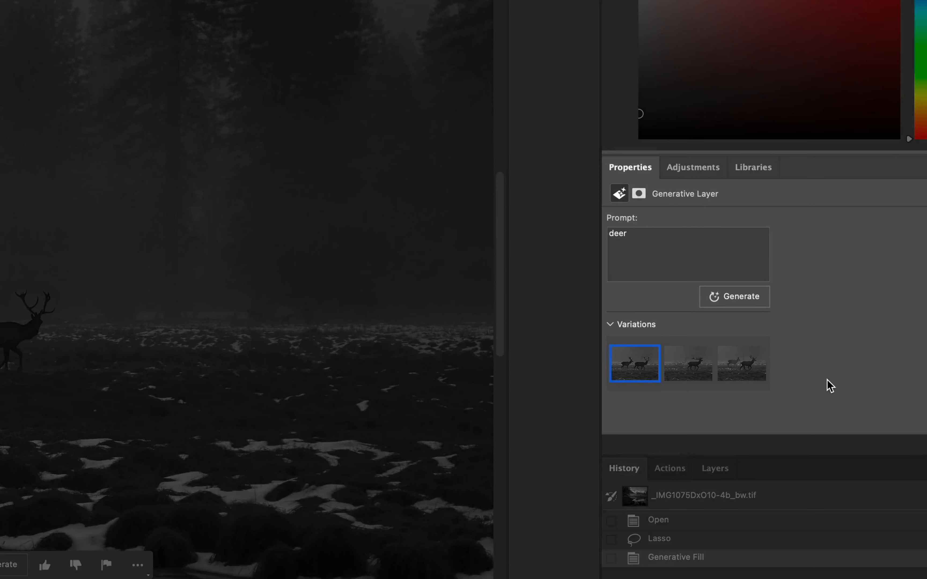
mouse_move(700, 375)
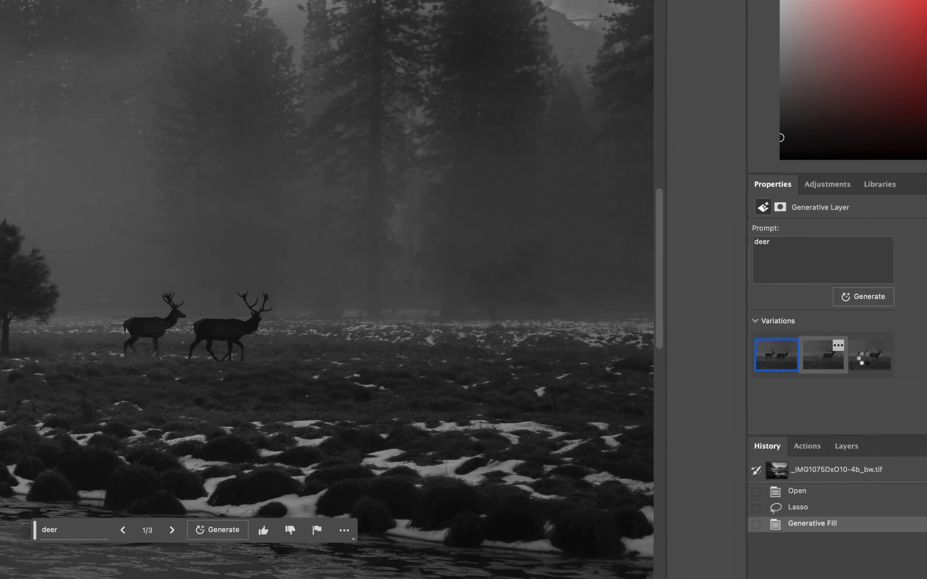
left_click(701, 373)
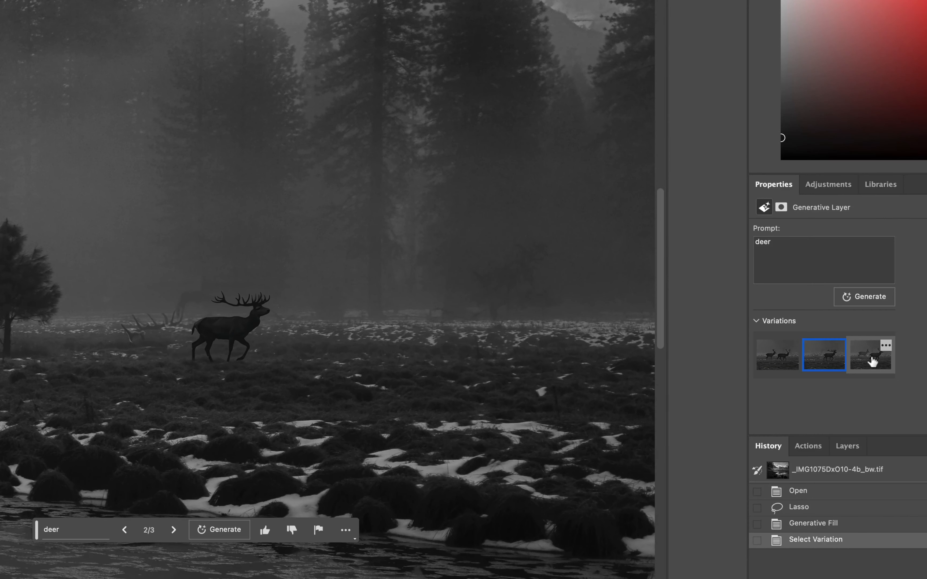
left_click(872, 361)
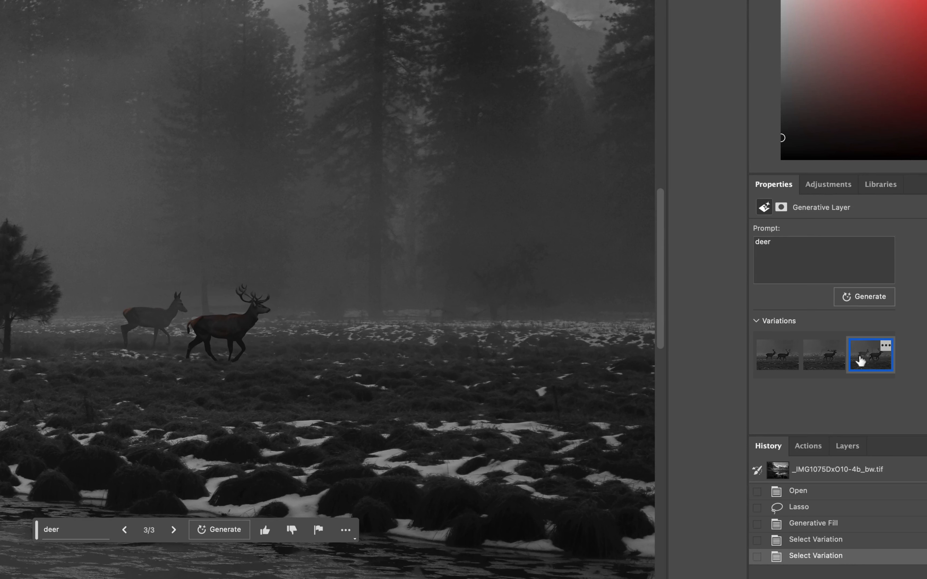
left_click(783, 360)
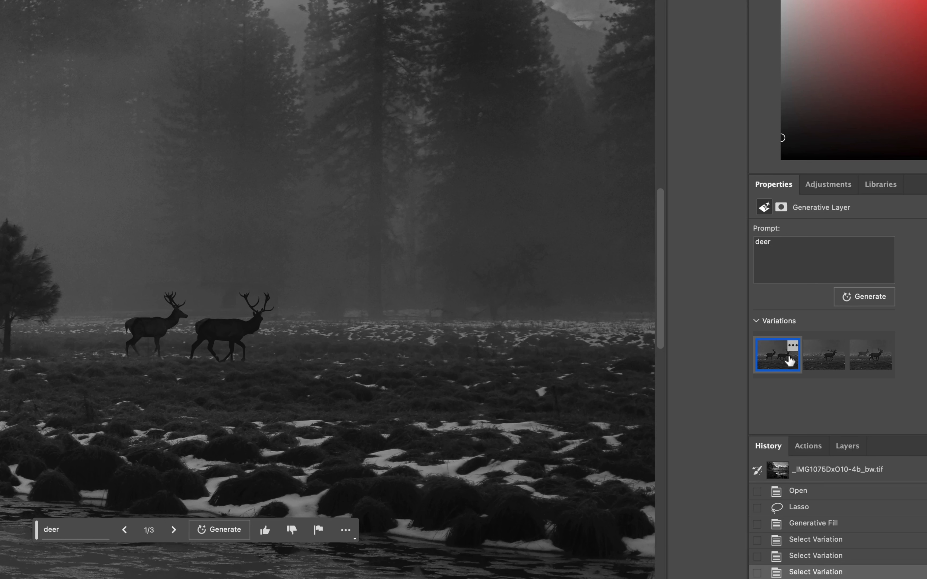
left_click(833, 360)
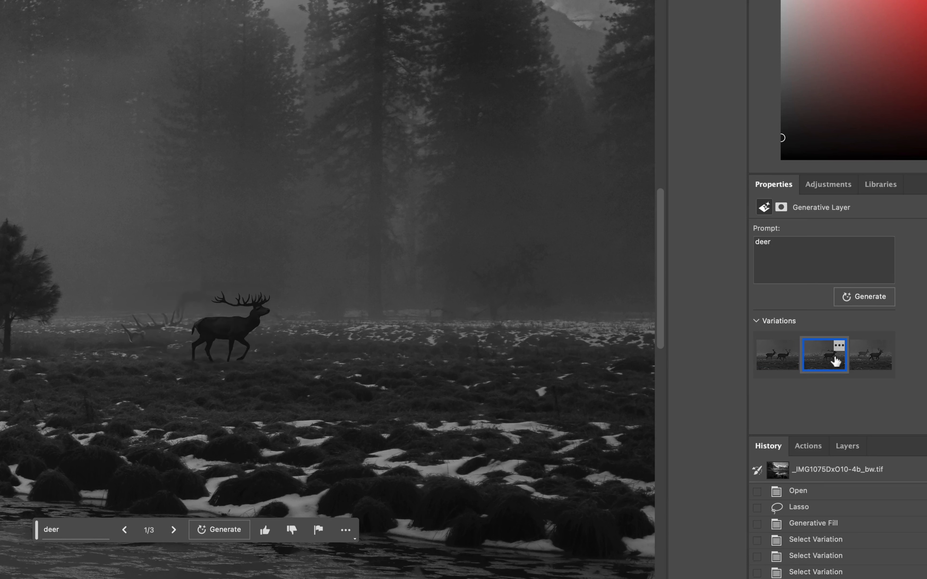
left_click(867, 360)
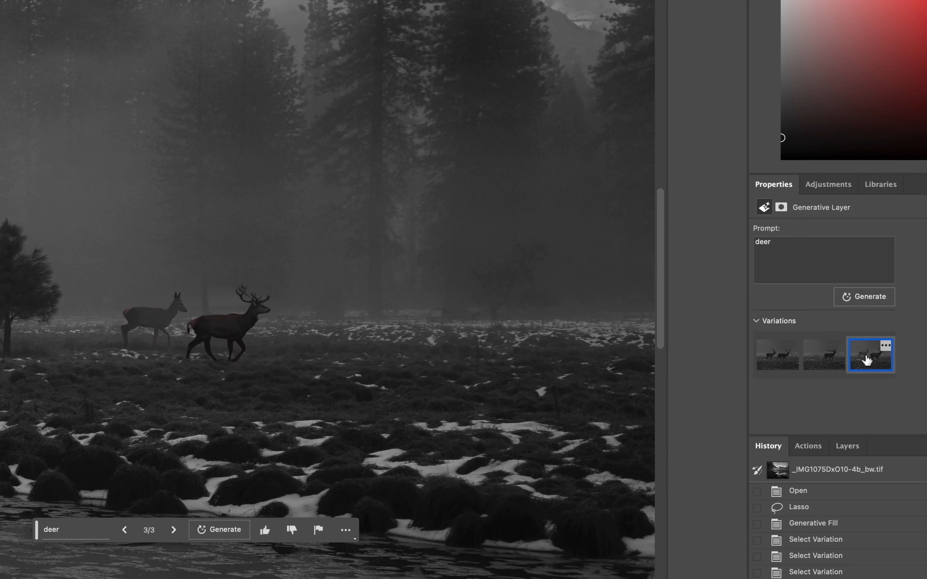
left_click(787, 358)
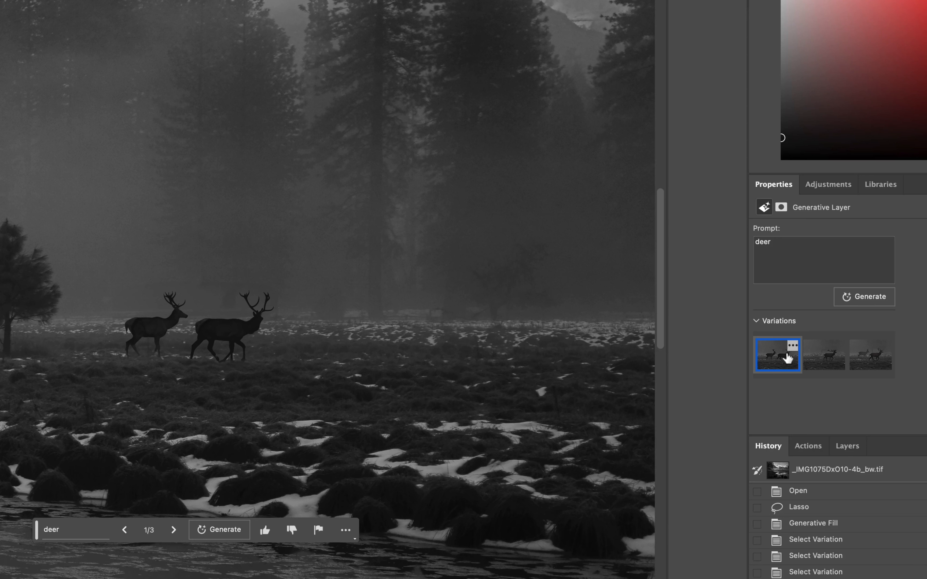
Change the generative layer's prompt to "deer antlers", generate new variations and preview the second one
double_click(797, 240)
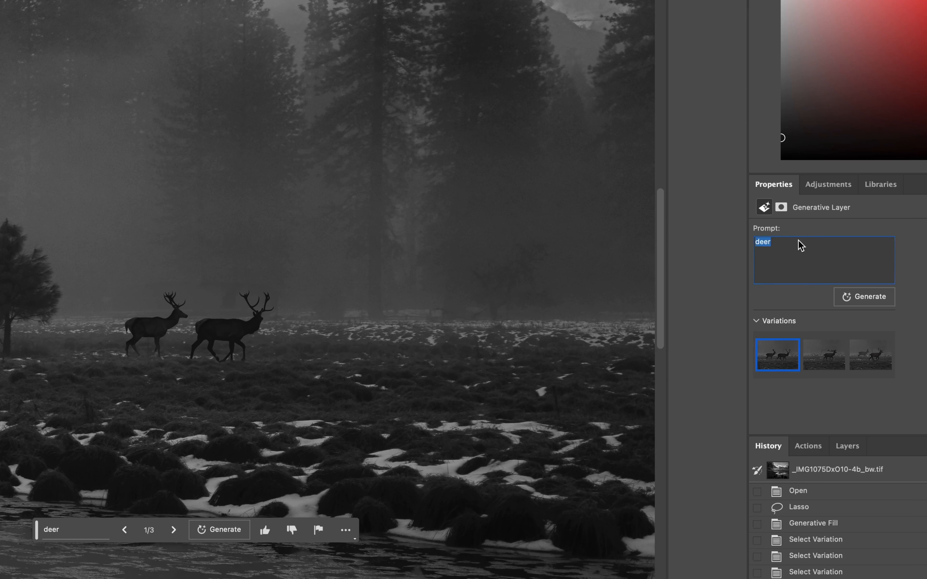
key("Right")
type("antlers")
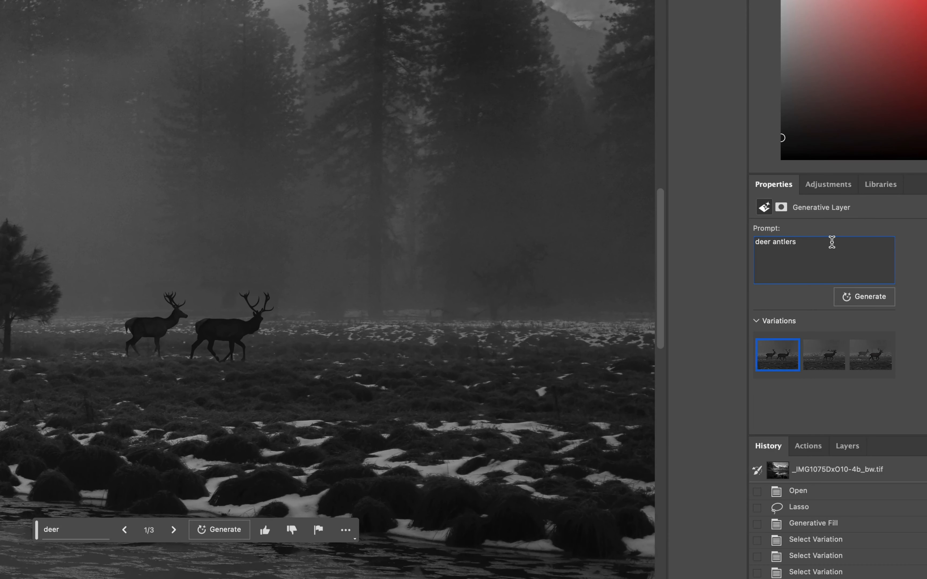
left_click(869, 295)
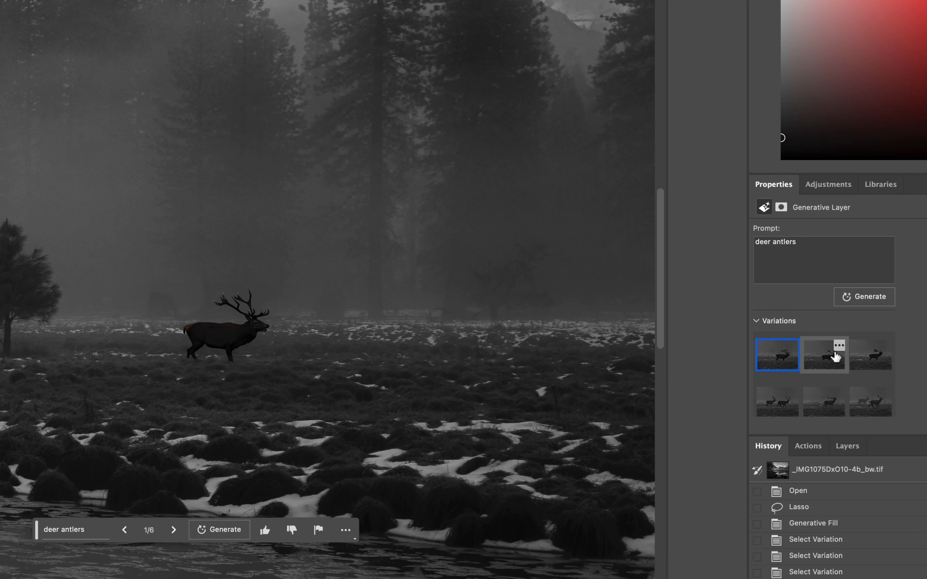
left_click(845, 356)
left_click(851, 356)
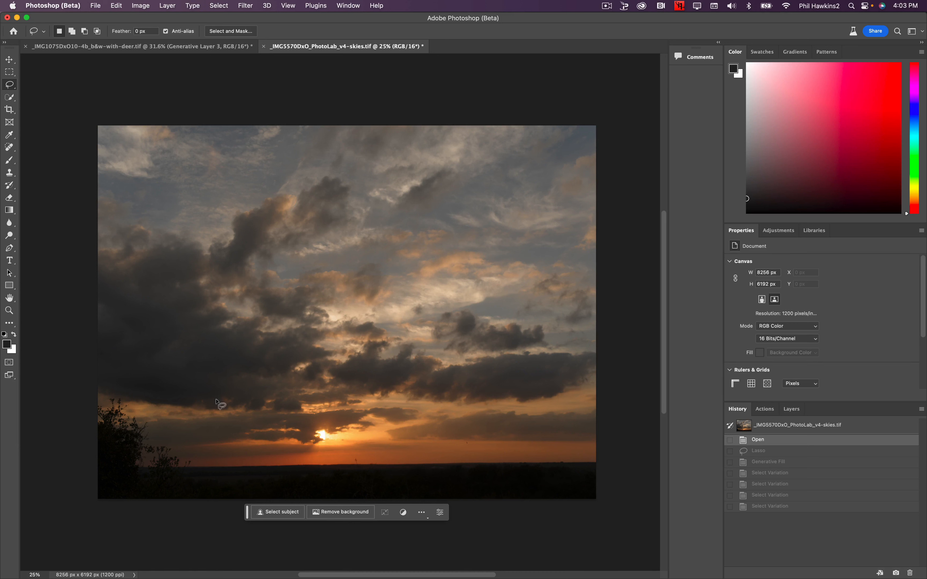
Lasso a tall oval beside the bushes at the horizon's left end and fill it using Generative Fill with the prompt "texas windmill"
left_click(215, 425)
mouse_move(217, 427)
left_mouse_down()
mouse_move(200, 385)
mouse_move(175, 387)
mouse_move(163, 415)
mouse_move(174, 469)
left_mouse_up()
left_click_drag(178, 478, 195, 482)
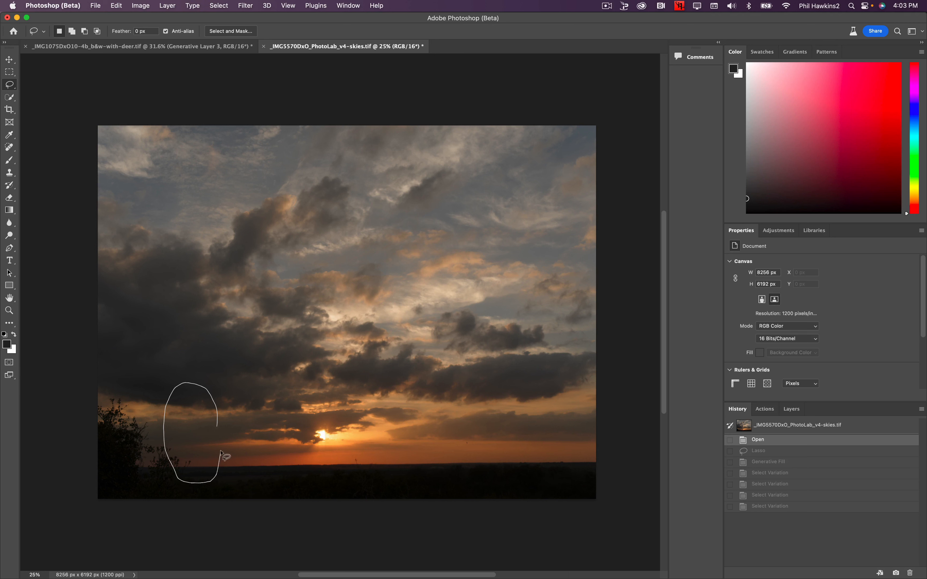
left_click_drag(218, 411, 218, 410)
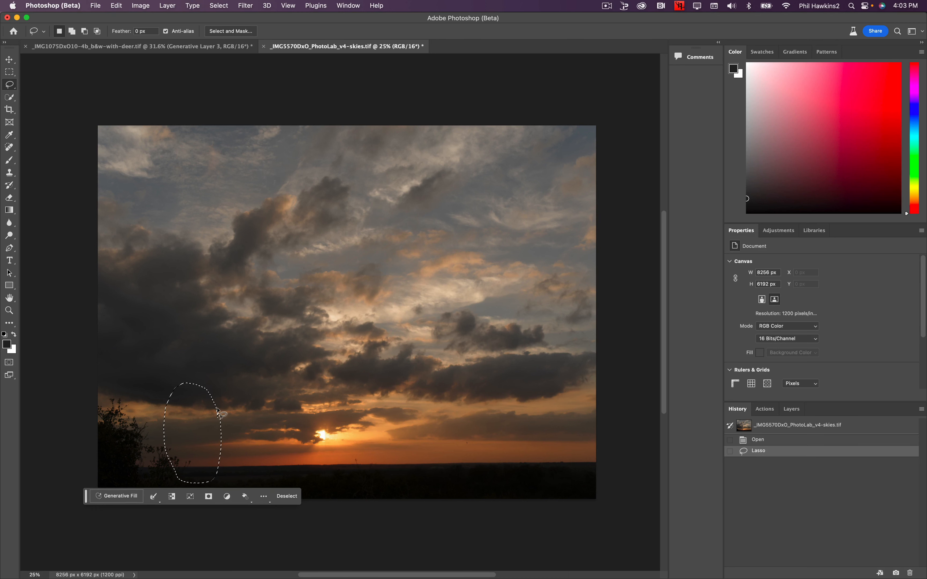
left_click(114, 494)
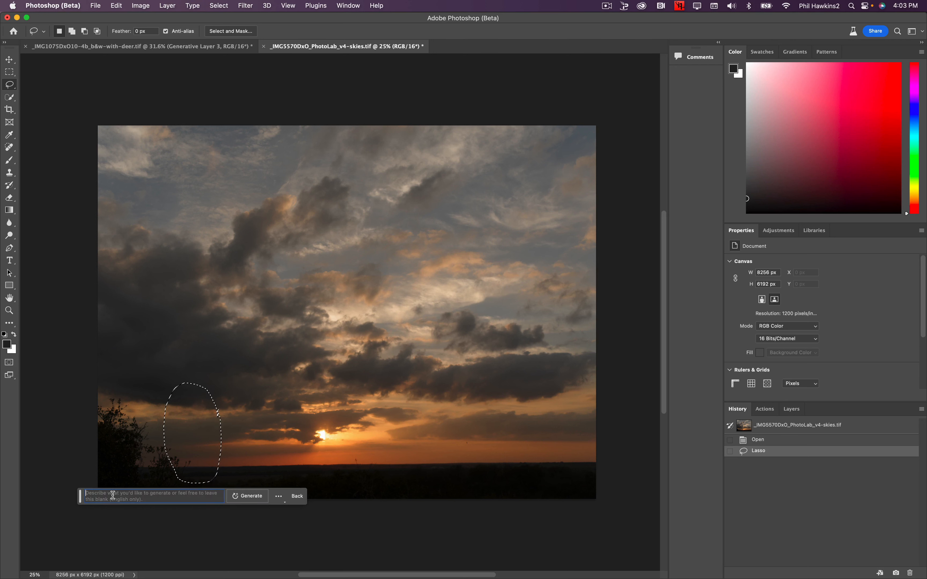
type("texas w")
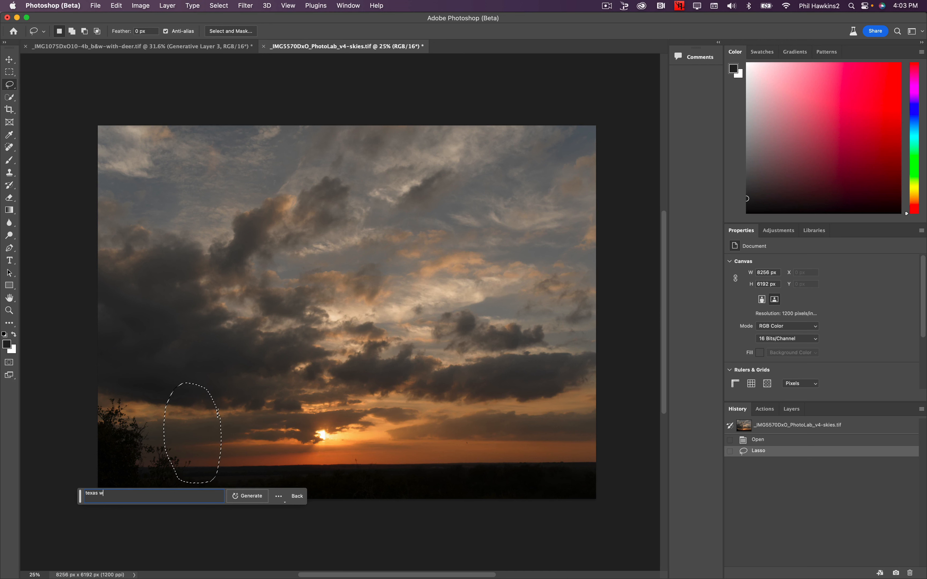
type("indmill")
key("Return")
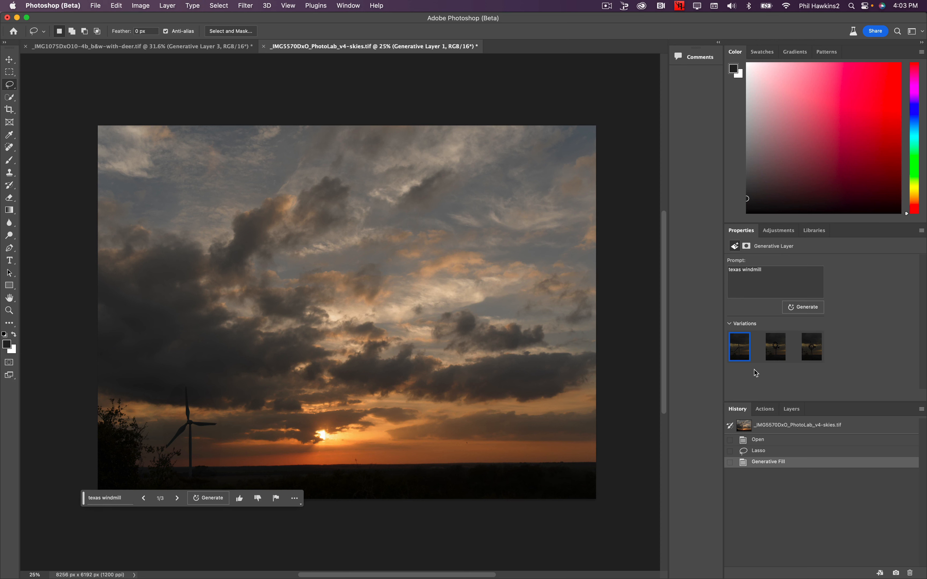
Compare the three generated windmill variations and return to the first one
left_click(776, 354)
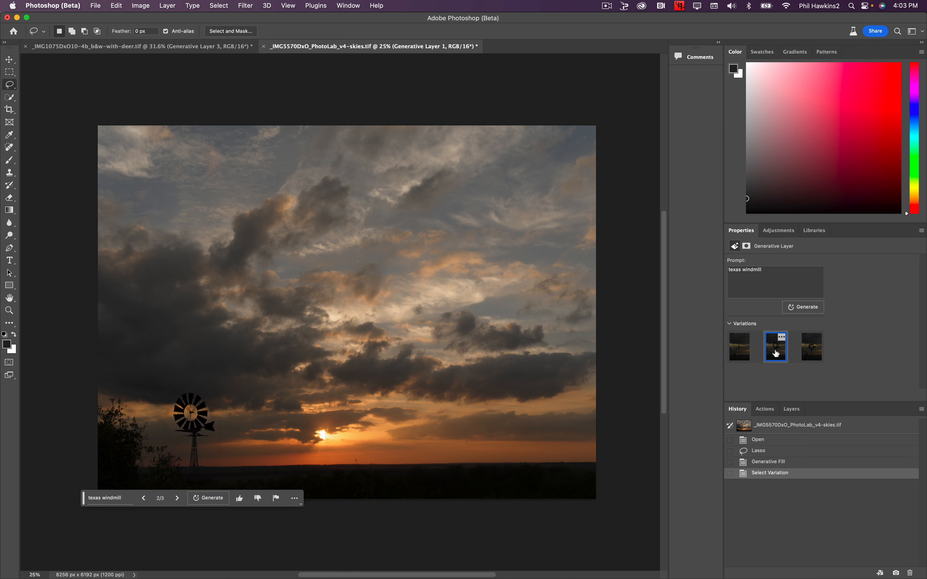
left_click(812, 350)
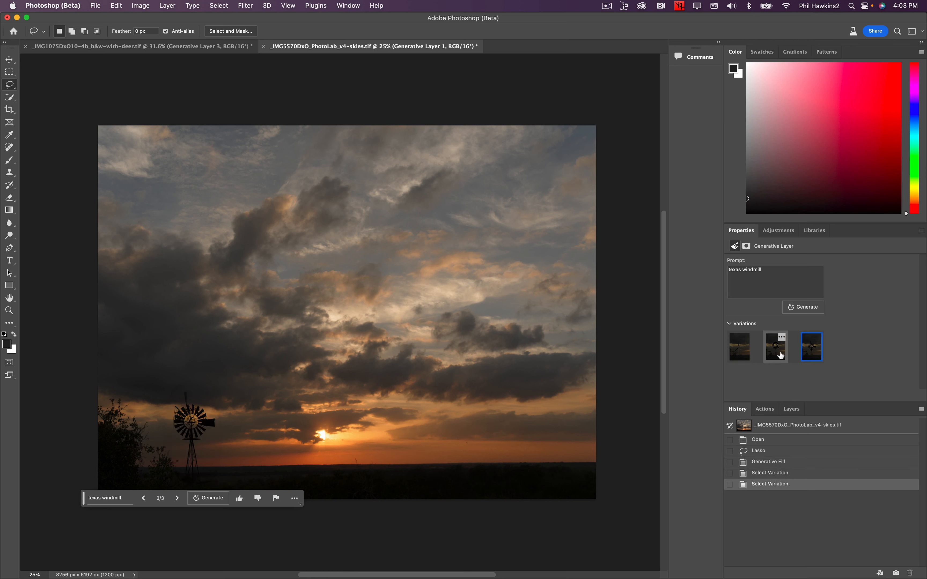
left_click(778, 355)
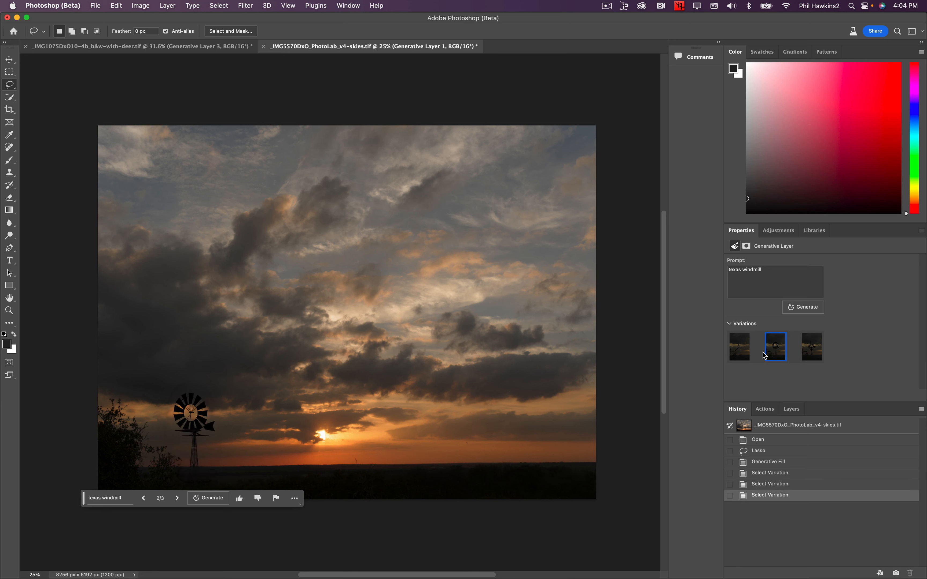
left_click(740, 350)
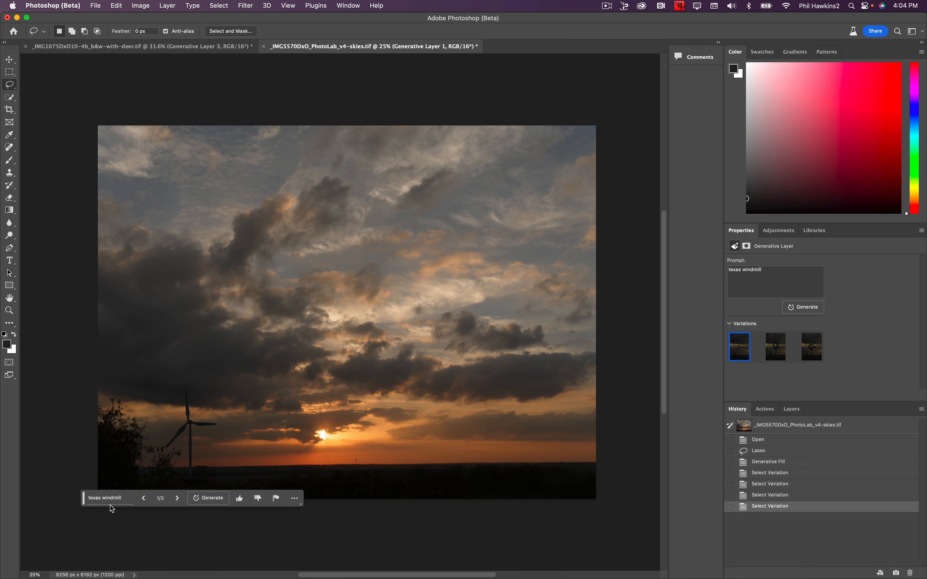
Generate another set of "texas windmill" variations and examine the second one at 100%
left_click(216, 499)
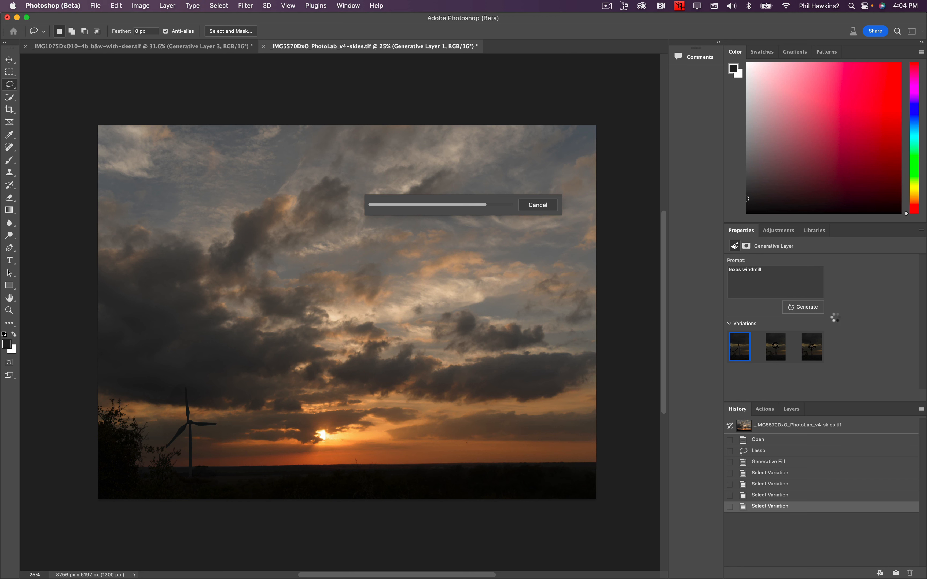
left_click(781, 353)
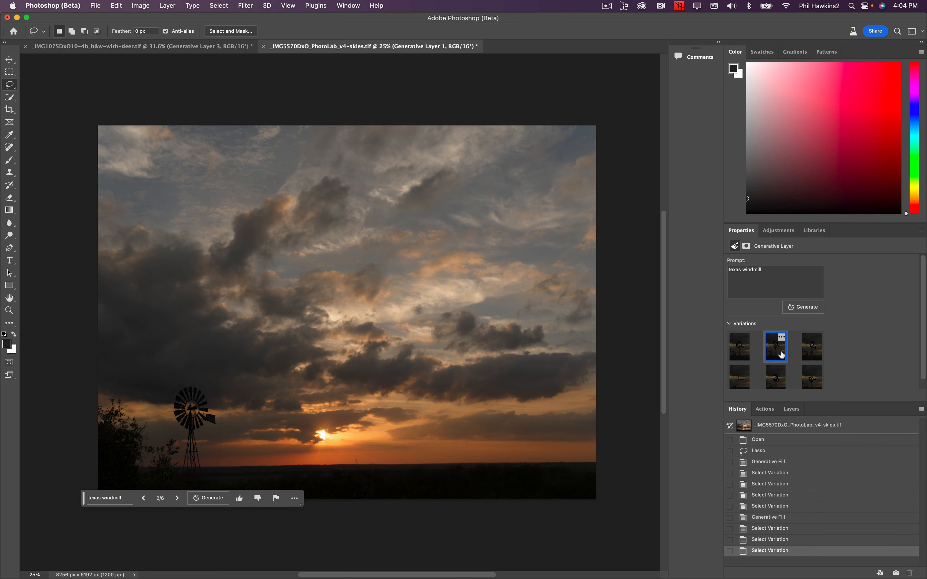
key("super+1")
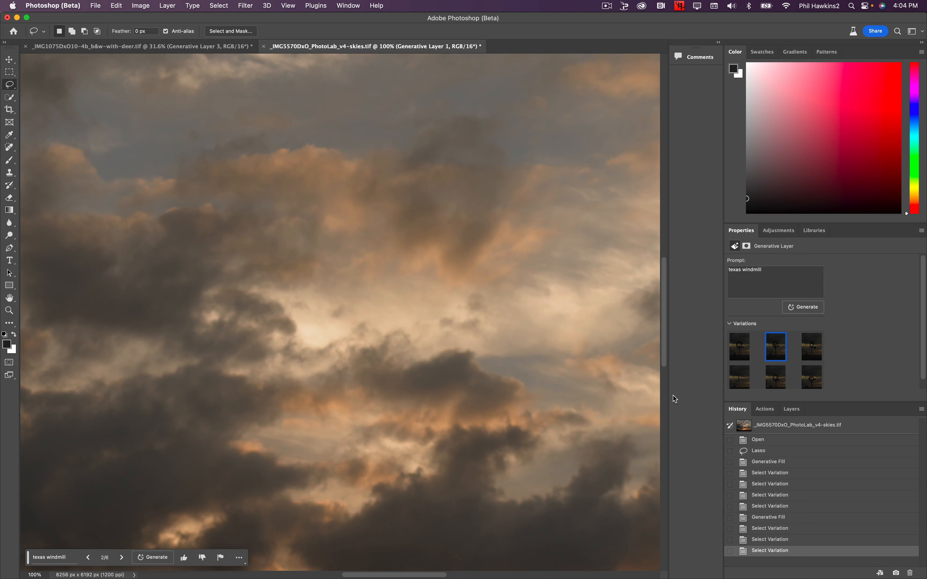
left_click_drag(254, 352, 624, 79)
left_click_drag(428, 331, 533, 105)
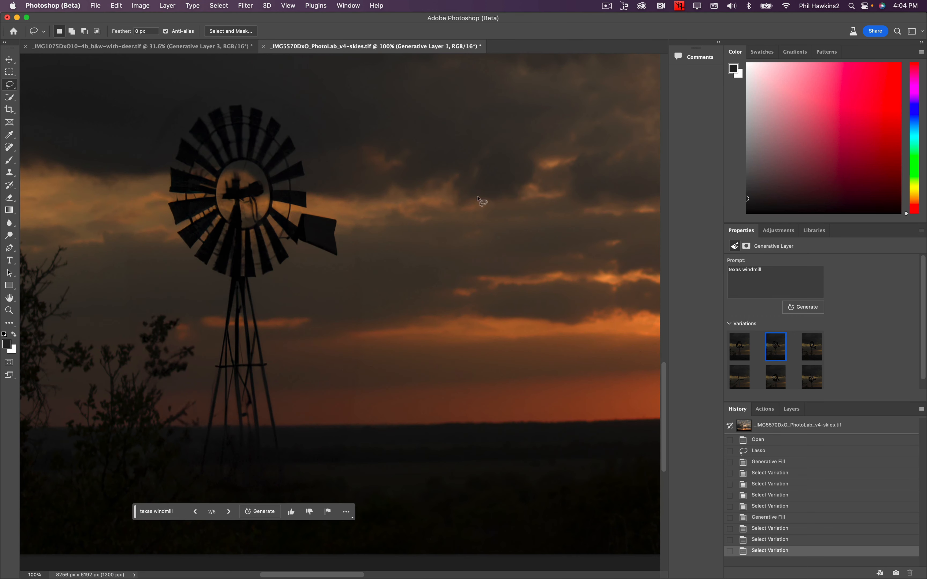
Compare the first three windmill variations up close, choose the first one and fit the whole photo in view
left_click(739, 346)
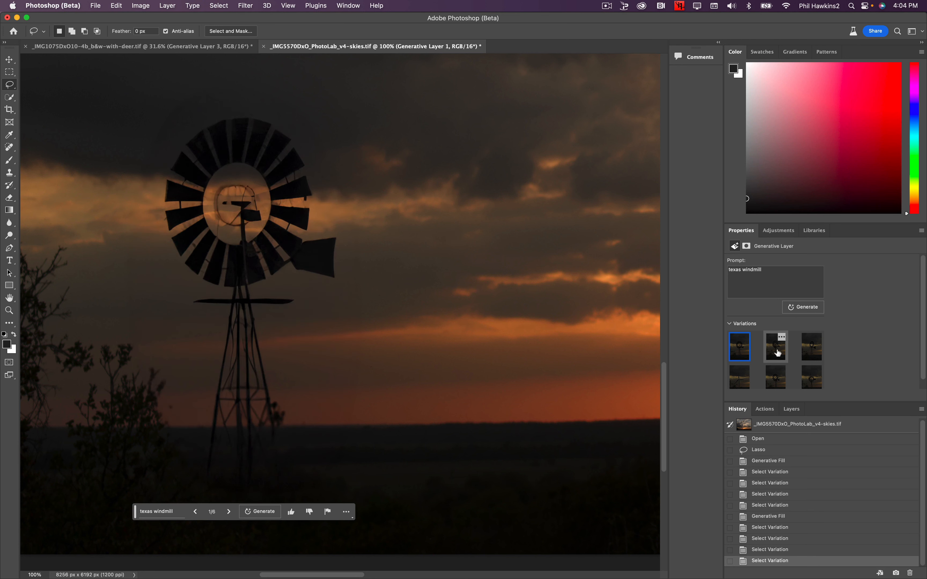
left_click(777, 353)
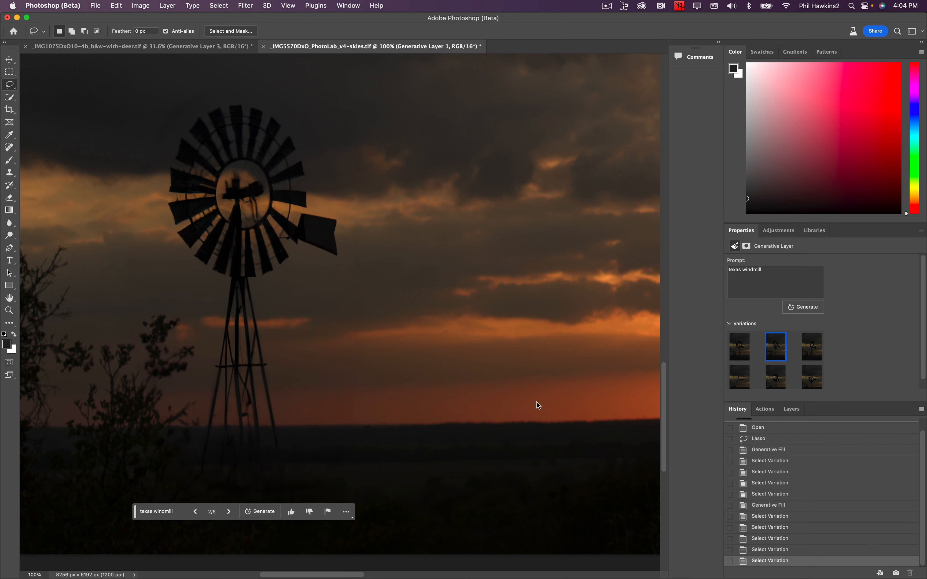
left_click_drag(168, 381, 168, 355)
left_click(814, 351)
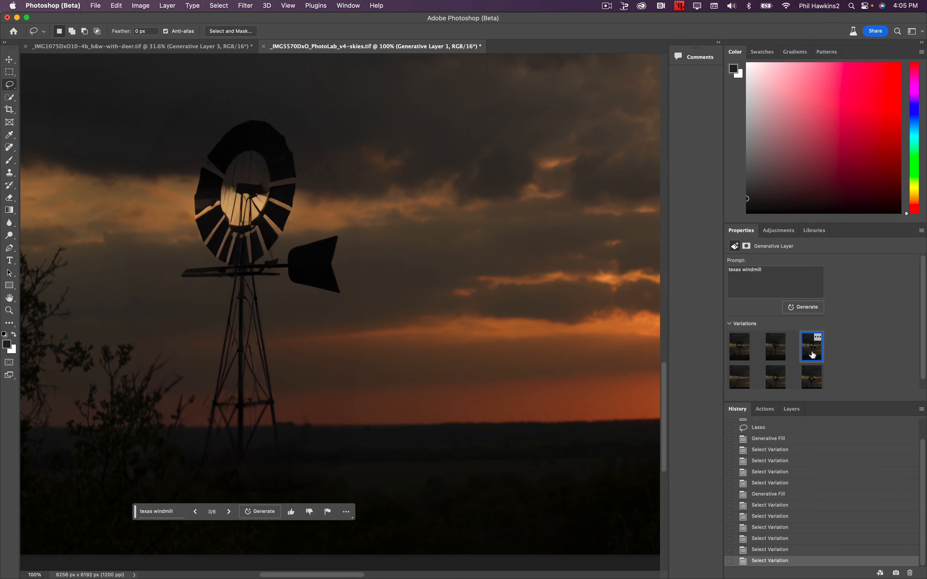
left_click(777, 351)
left_click(743, 353)
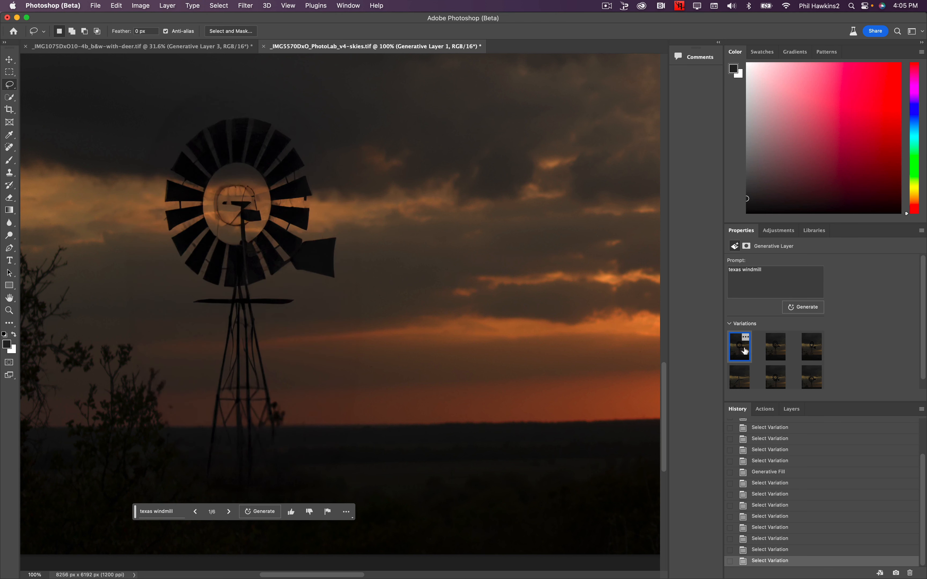
key("super+0")
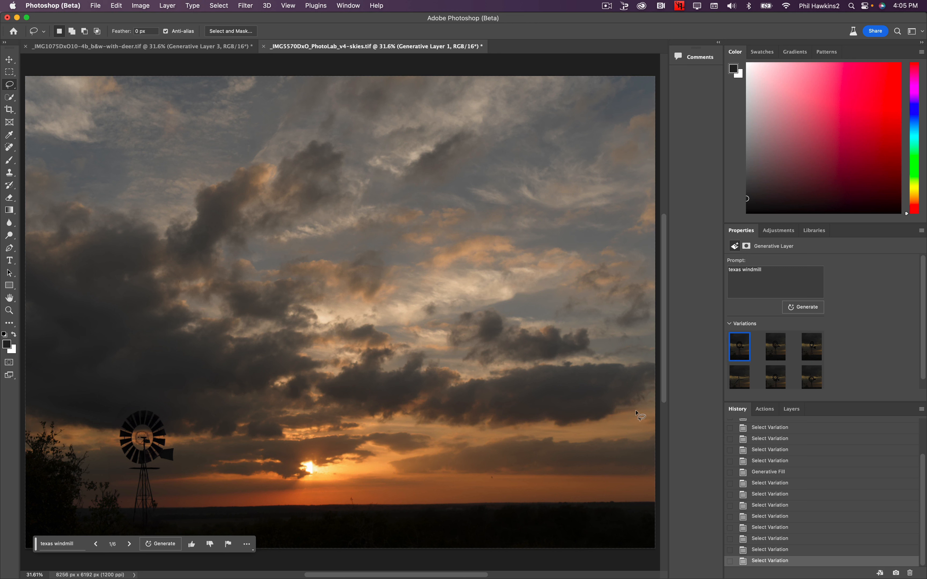
Generate an "old barn" with Generative Fill in a large lassoed area of sky and horizon right of the sun, and choose the third variation
mouse_move(636, 412)
left_mouse_down()
mouse_move(449, 410)
mouse_move(417, 423)
mouse_move(402, 444)
mouse_move(405, 518)
mouse_move(446, 538)
mouse_move(519, 547)
mouse_move(637, 539)
mouse_move(653, 517)
mouse_move(638, 411)
left_mouse_up()
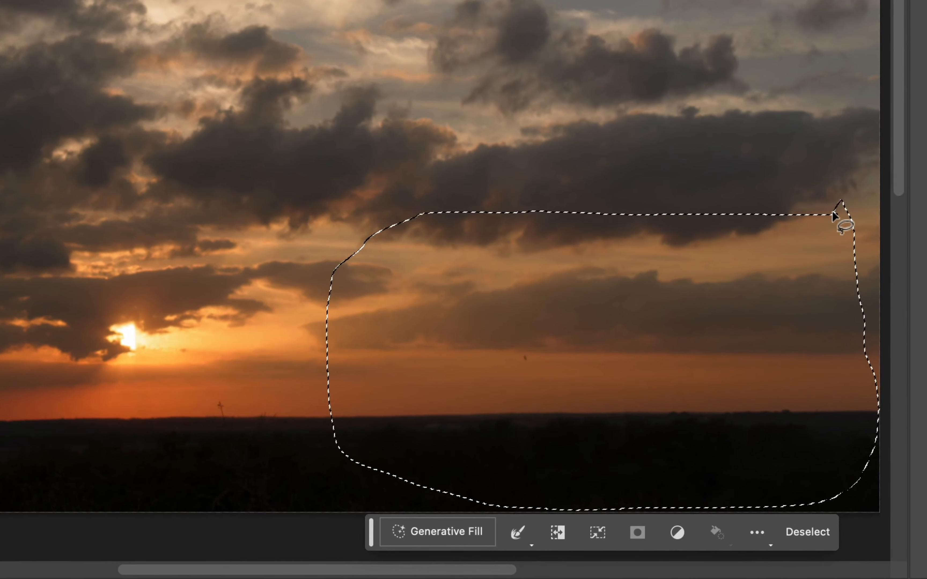
left_click(440, 538)
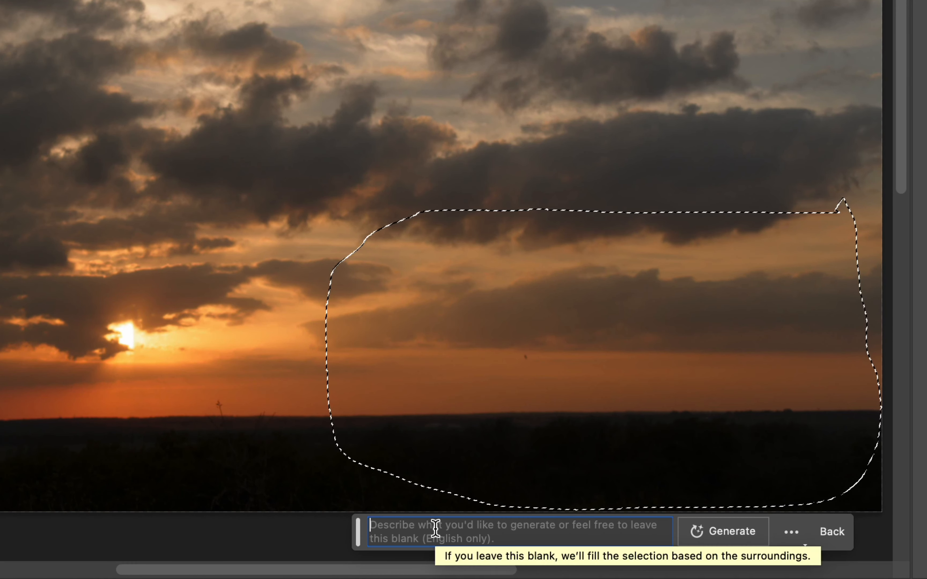
type("oldx barn")
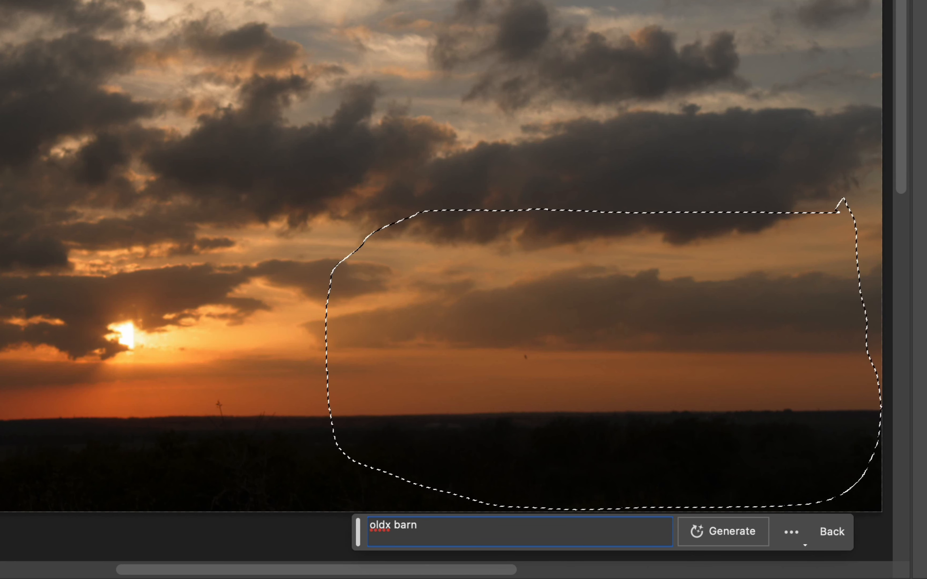
key("Left")
key("Left")
key("Left")
key("Left")
key("Left")
key("BackSpace")
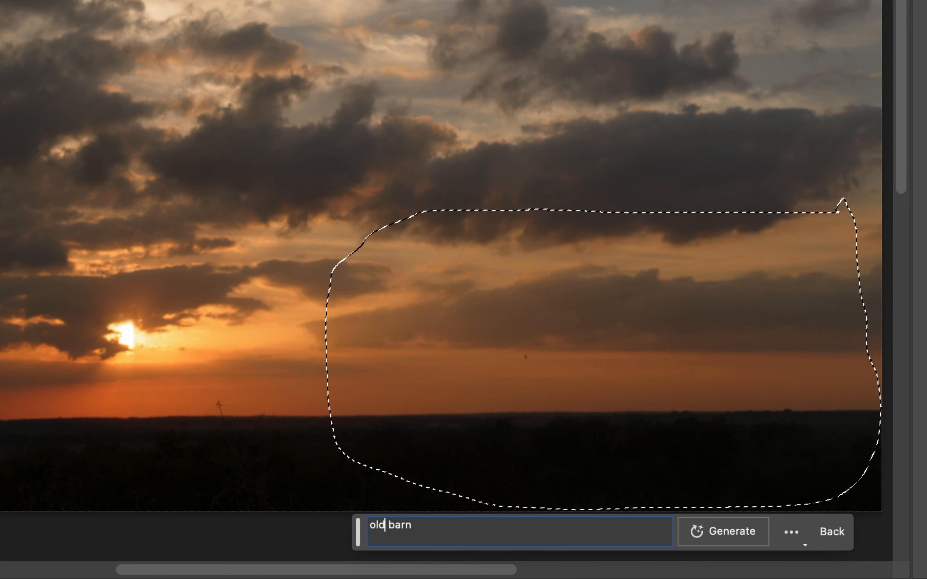
key("Return")
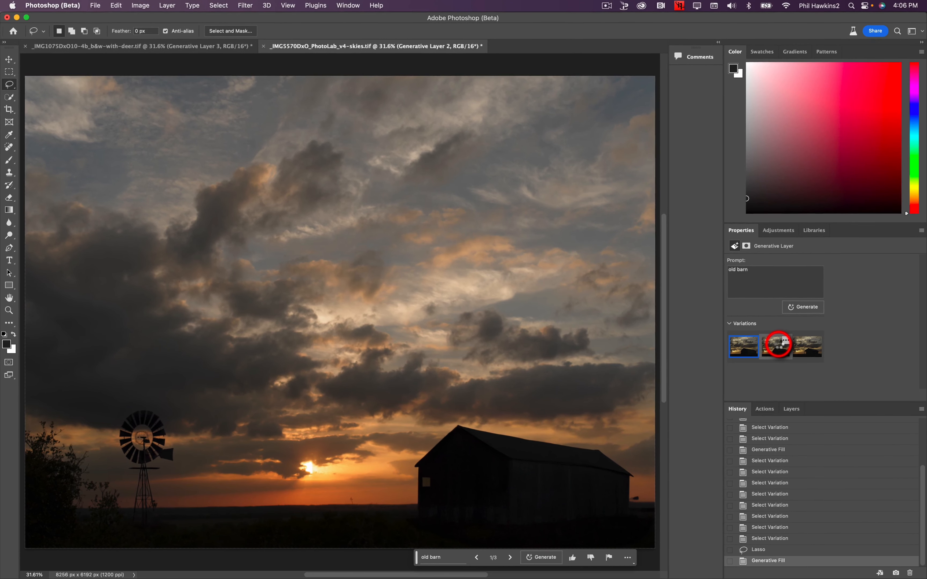
left_click(772, 335)
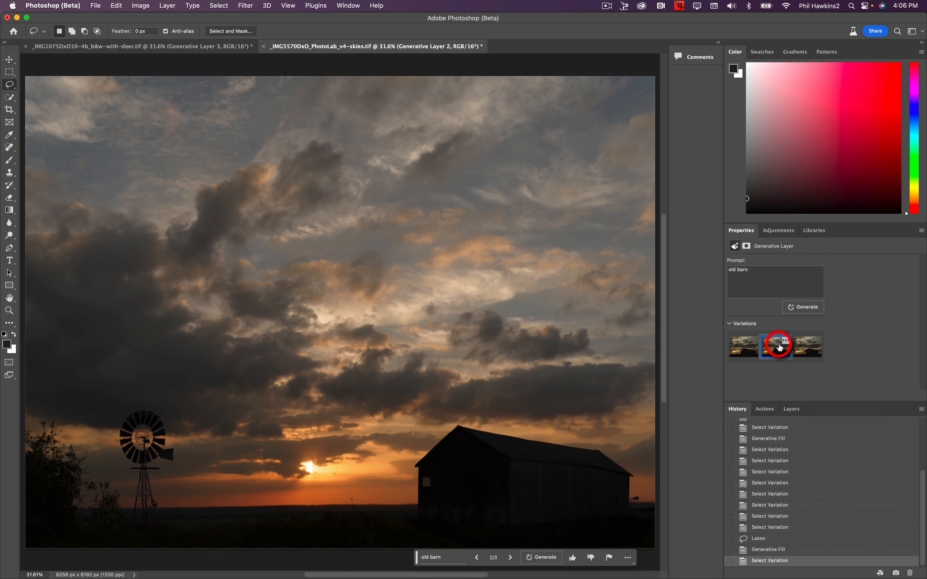
left_click(807, 346)
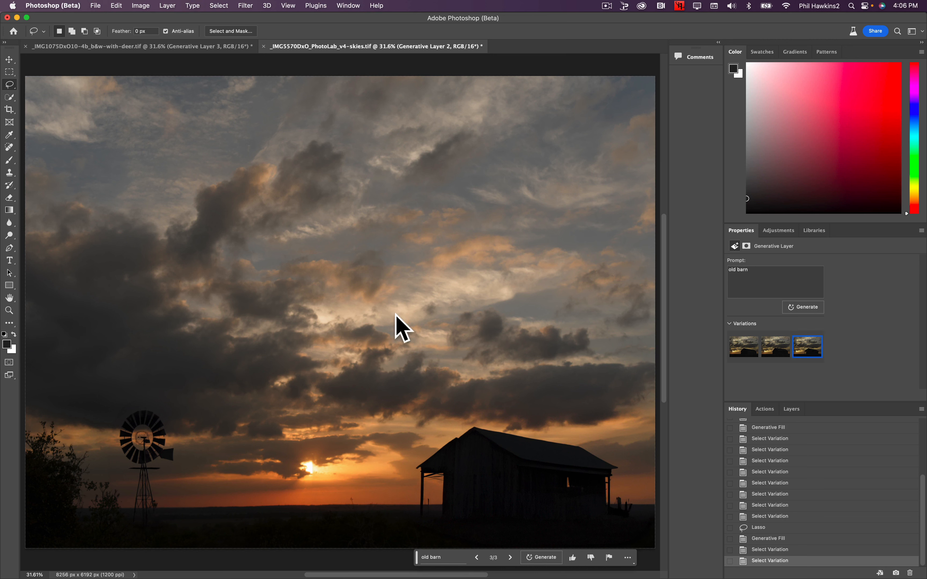
Lasso a wide oval of sky above the sun and fill it using Generative Fill with the prompt "flock of buzzards"
mouse_move(394, 315)
left_mouse_down()
mouse_move(460, 323)
mouse_move(515, 313)
mouse_move(561, 286)
mouse_move(582, 255)
mouse_move(586, 219)
mouse_move(556, 193)
mouse_move(450, 165)
mouse_move(346, 168)
mouse_move(305, 197)
mouse_move(303, 248)
mouse_move(347, 297)
mouse_move(415, 322)
left_mouse_up()
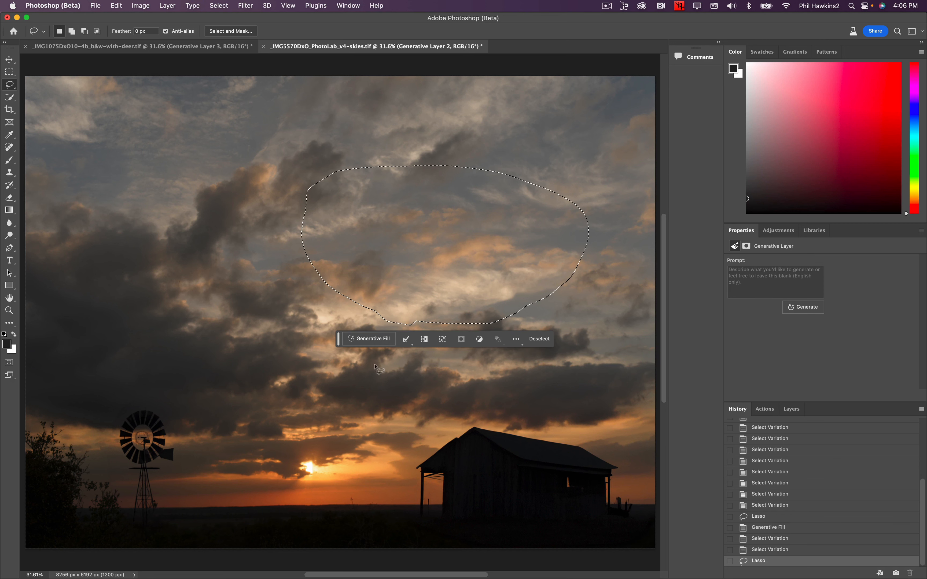
left_click(377, 338)
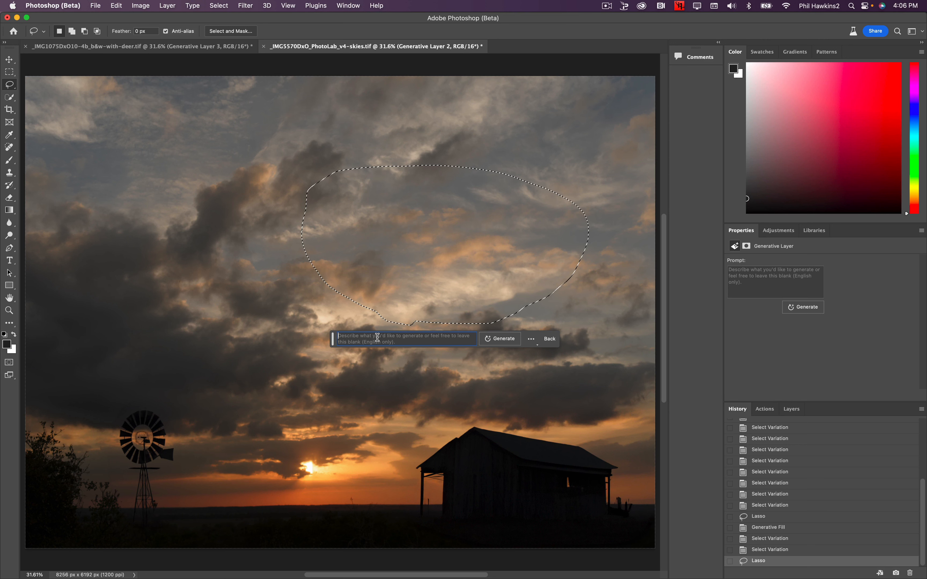
type("flock ")
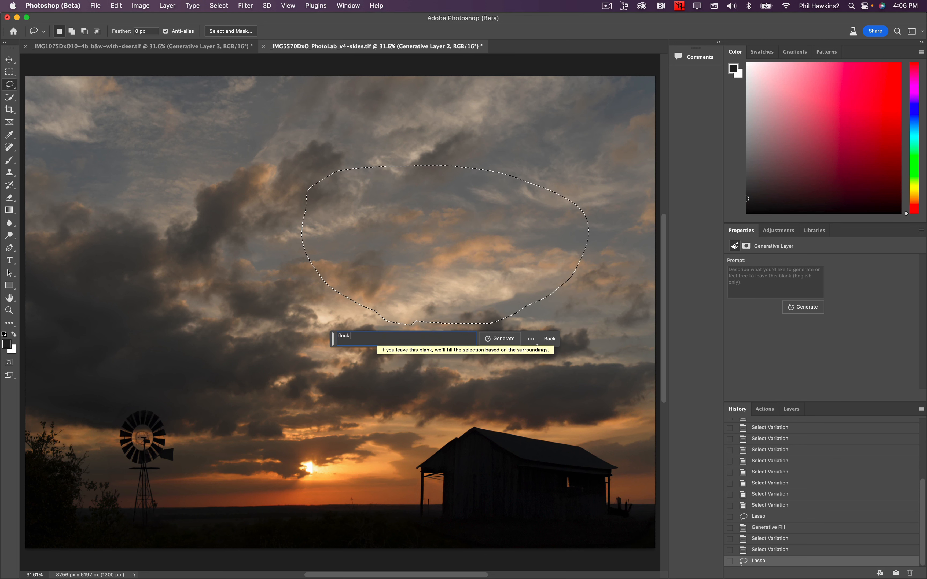
type("of buzzards")
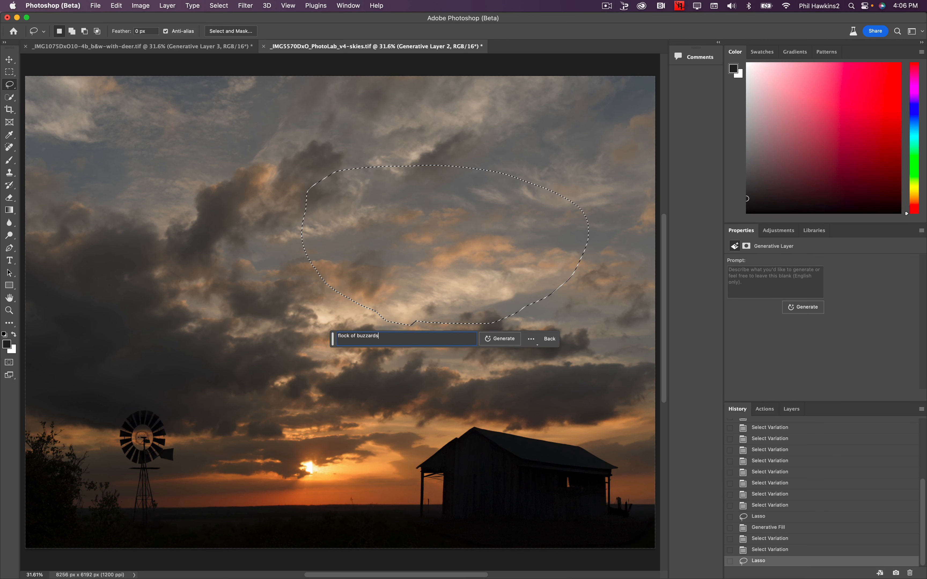
key("Return")
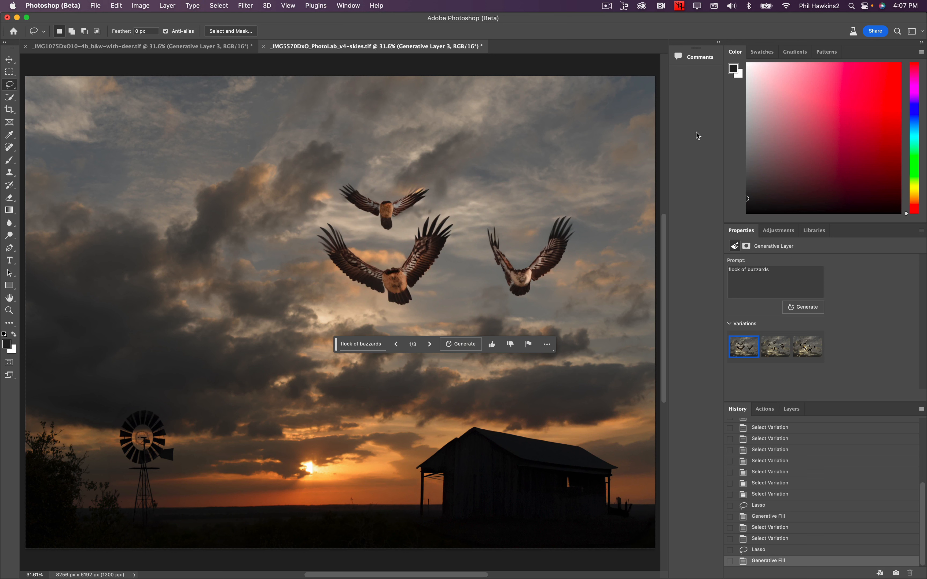
Compare the three generated buzzard variations and return to the first one
left_click(781, 350)
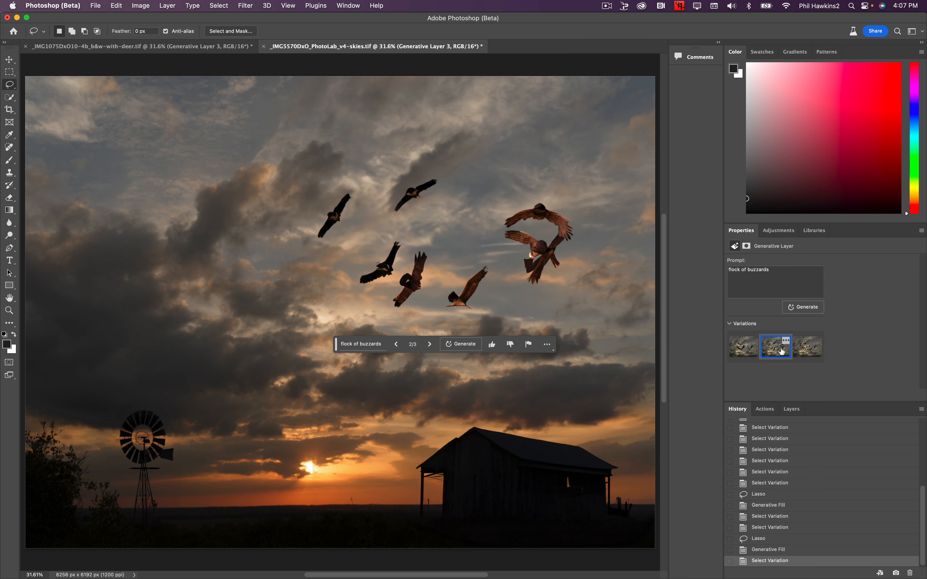
left_click(805, 348)
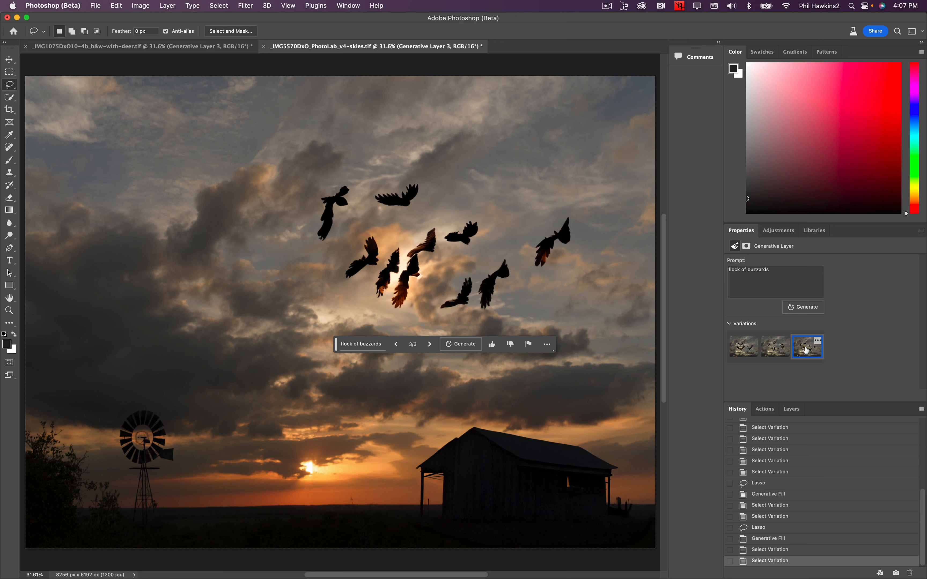
left_click(744, 348)
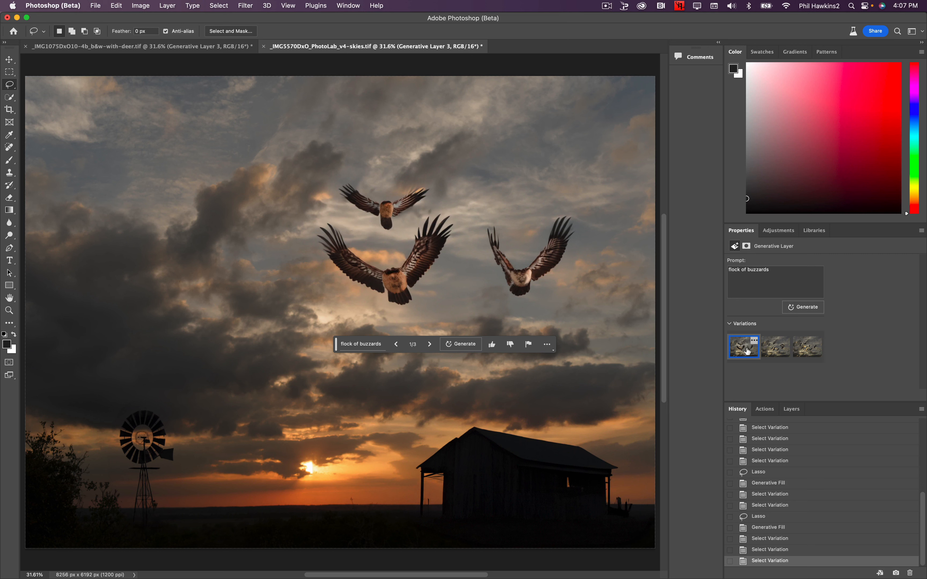
Show the document's layers and open the layer commands for the buzzards' generative layer
left_click(791, 409)
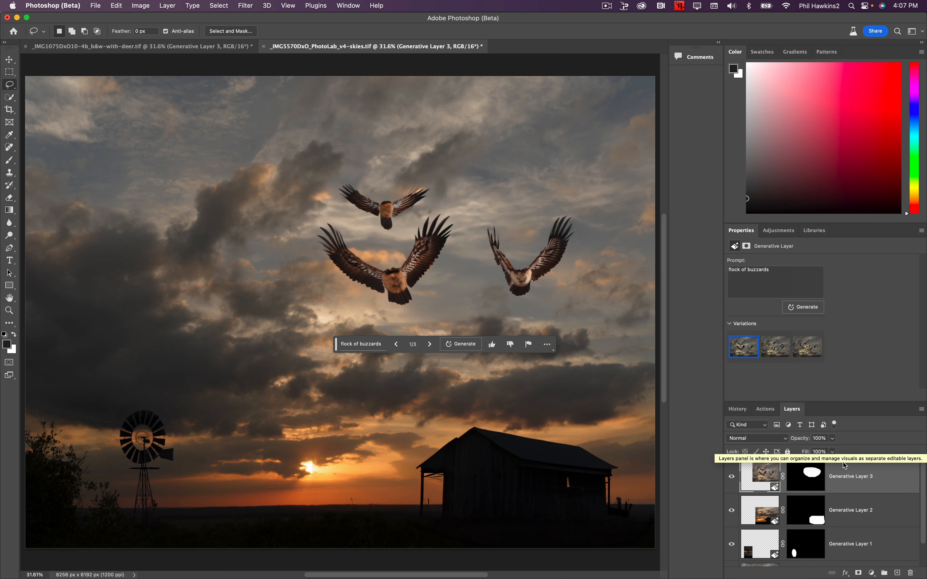
right_click(845, 476)
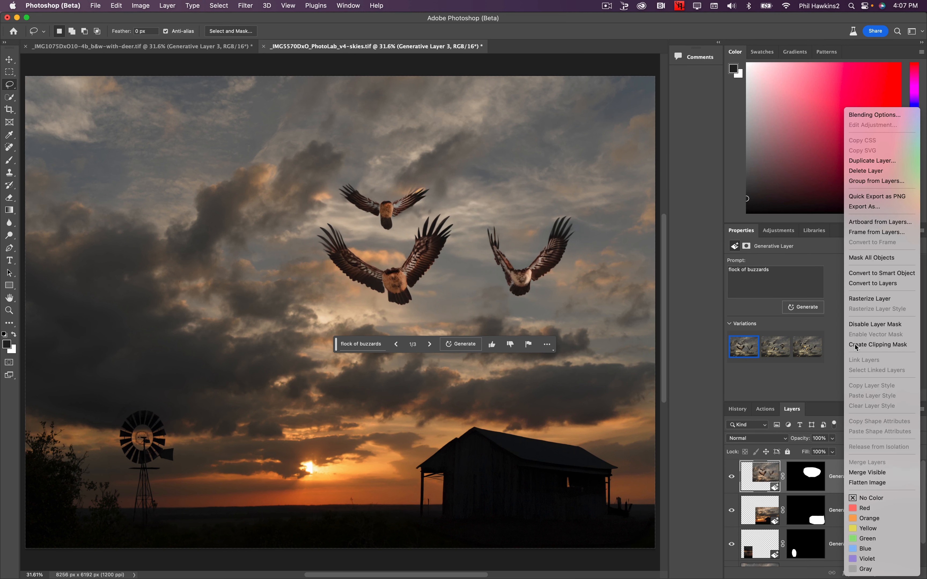